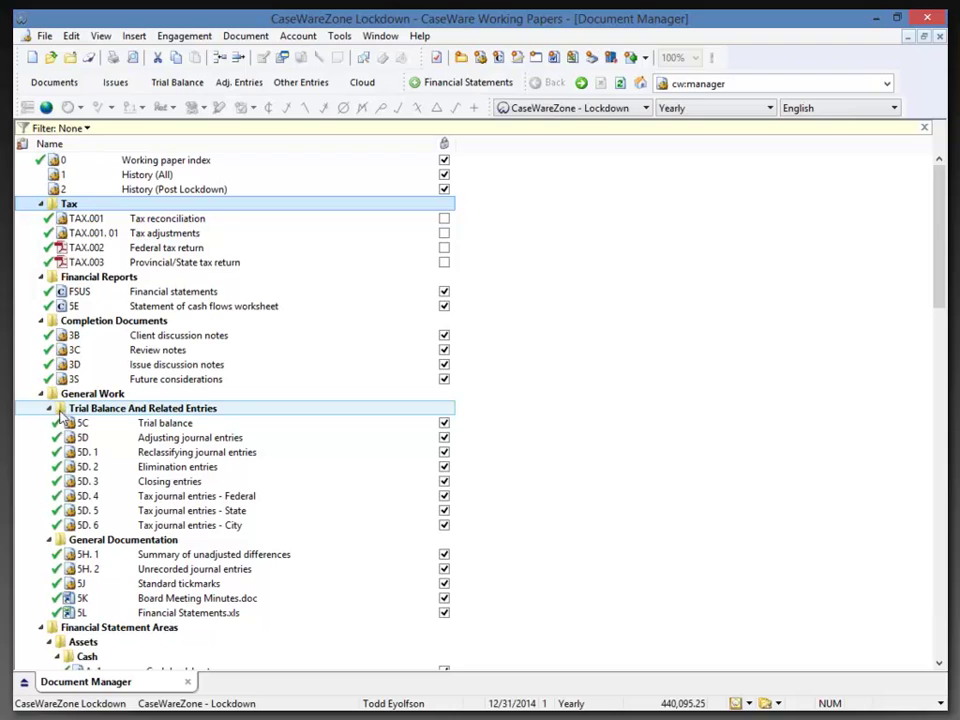
Launch the Engagement Lockdown Wizard from the Engagement menu's Lock Down command.
{"action": "left_click", "coordinate": [185, 38]}
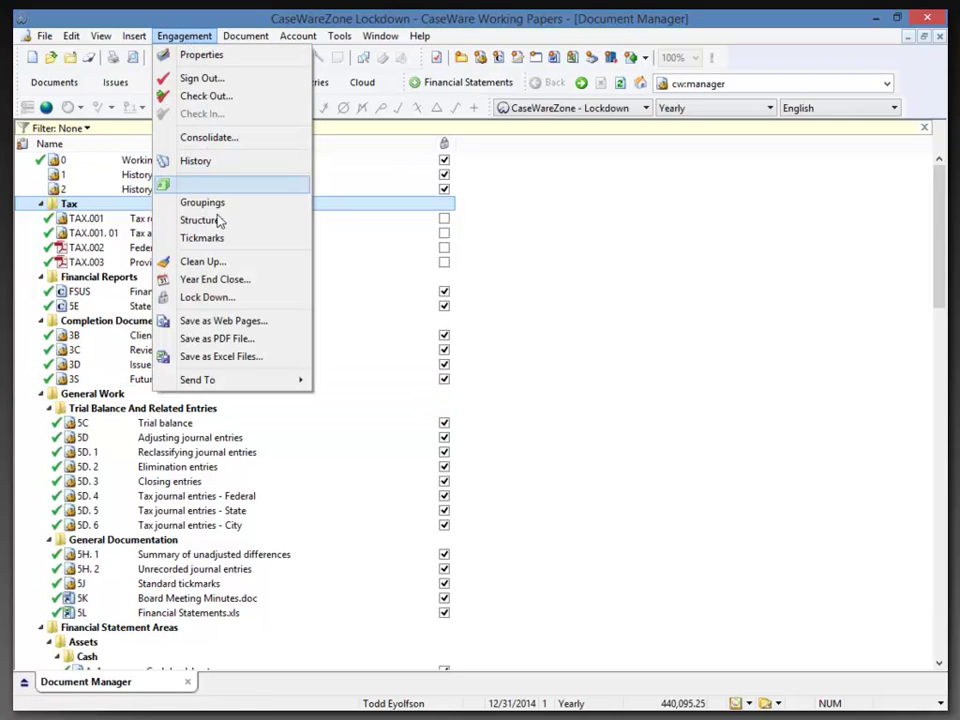
{"action": "left_click", "coordinate": [230, 298]}
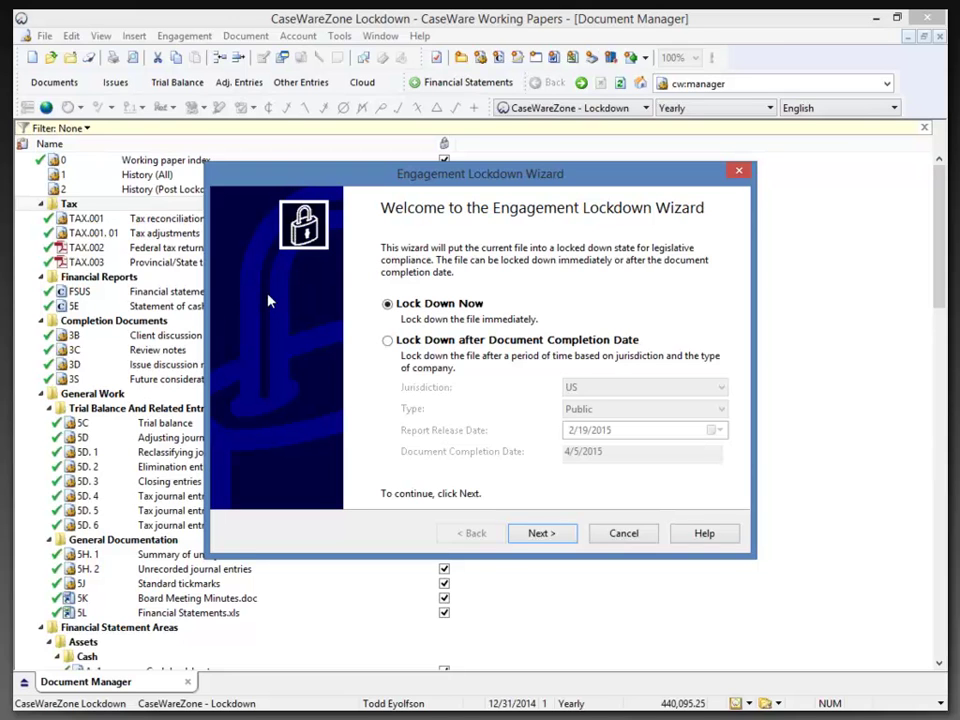
Choose 'Lock Down after Document Completion Date' and bring up the available jurisdictions.
{"action": "left_click", "coordinate": [390, 341]}
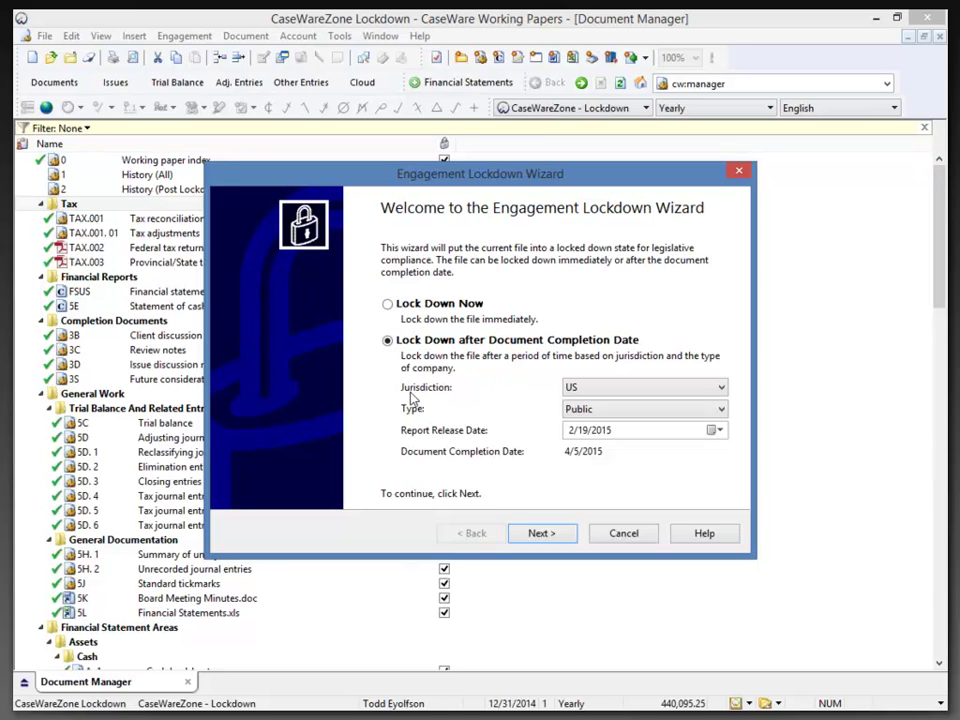
{"action": "left_click", "coordinate": [662, 392]}
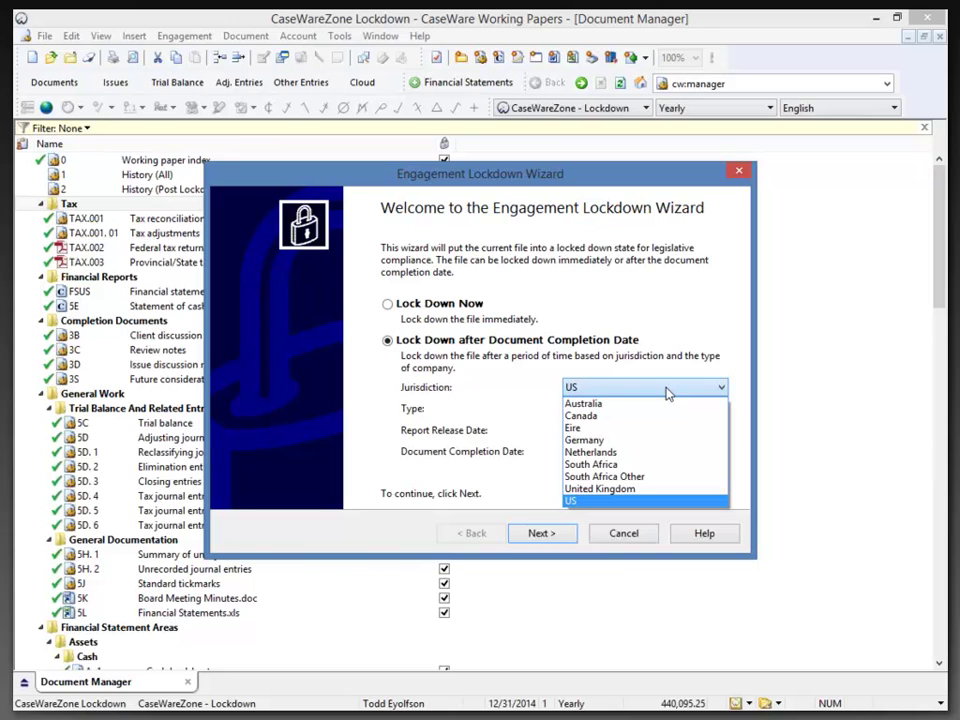
Keeping US as jurisdiction, try the Non-public and Private - New York company types.
{"action": "left_click", "coordinate": [668, 393]}
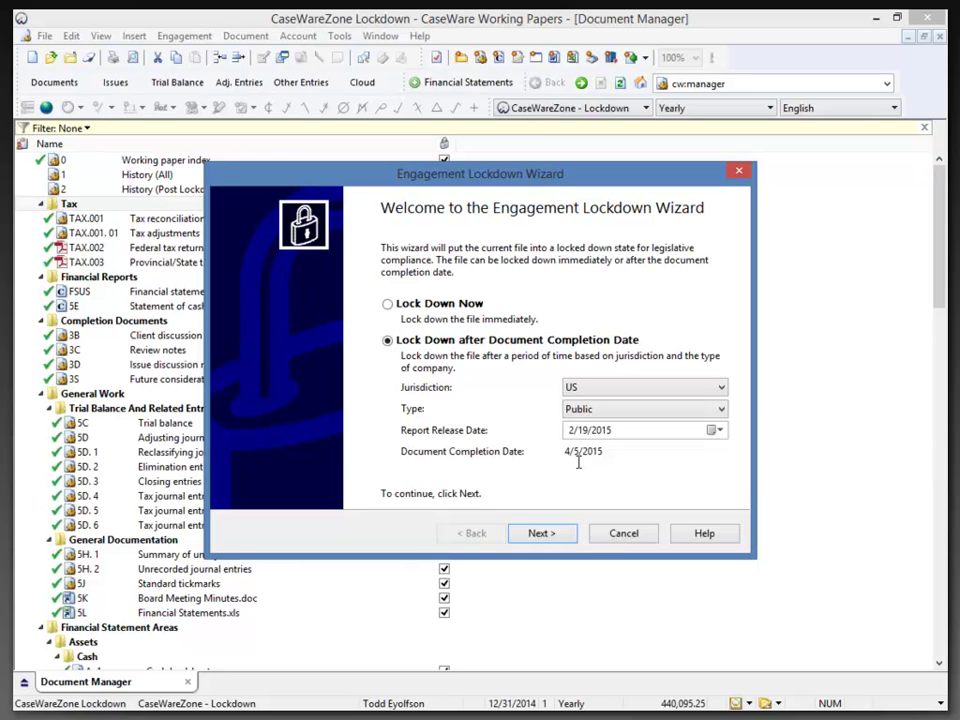
{"action": "left_click", "coordinate": [602, 412]}
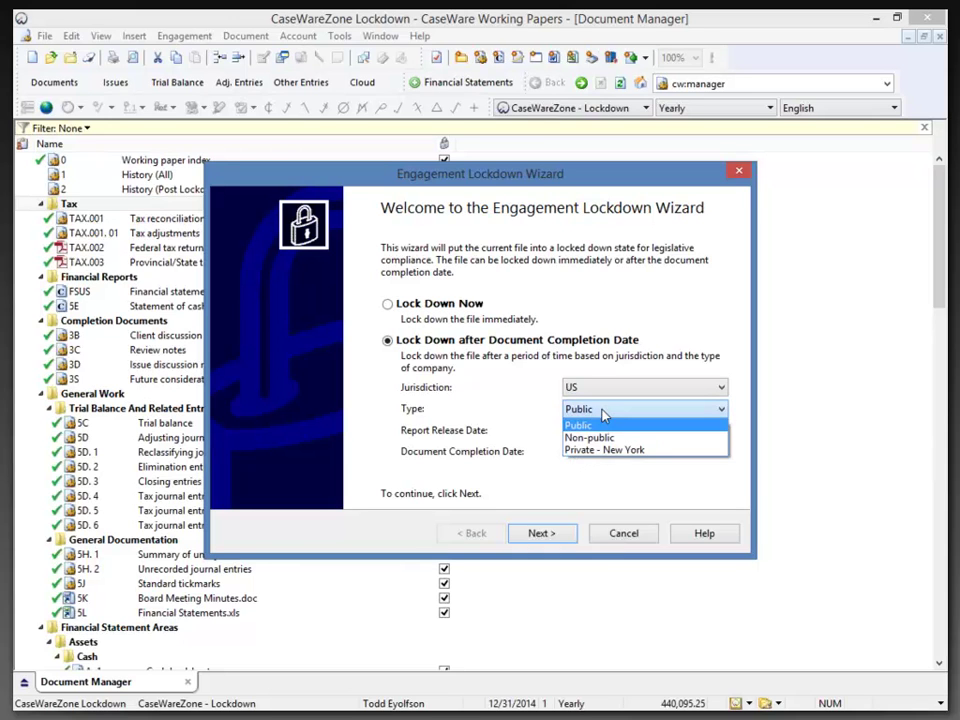
{"action": "left_click", "coordinate": [598, 439]}
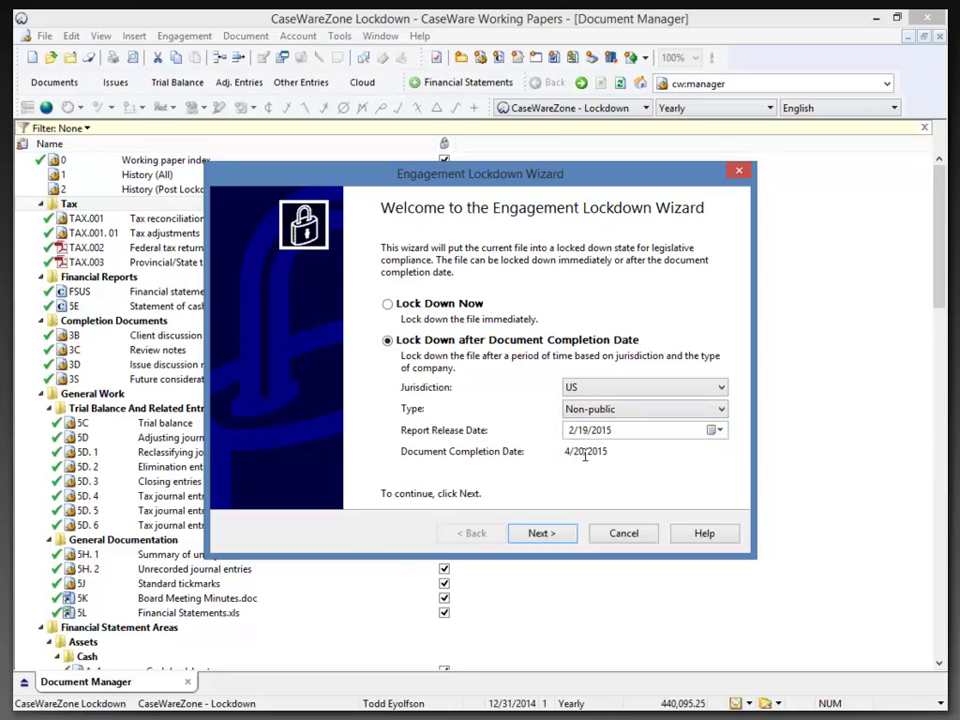
{"action": "left_click", "coordinate": [642, 415]}
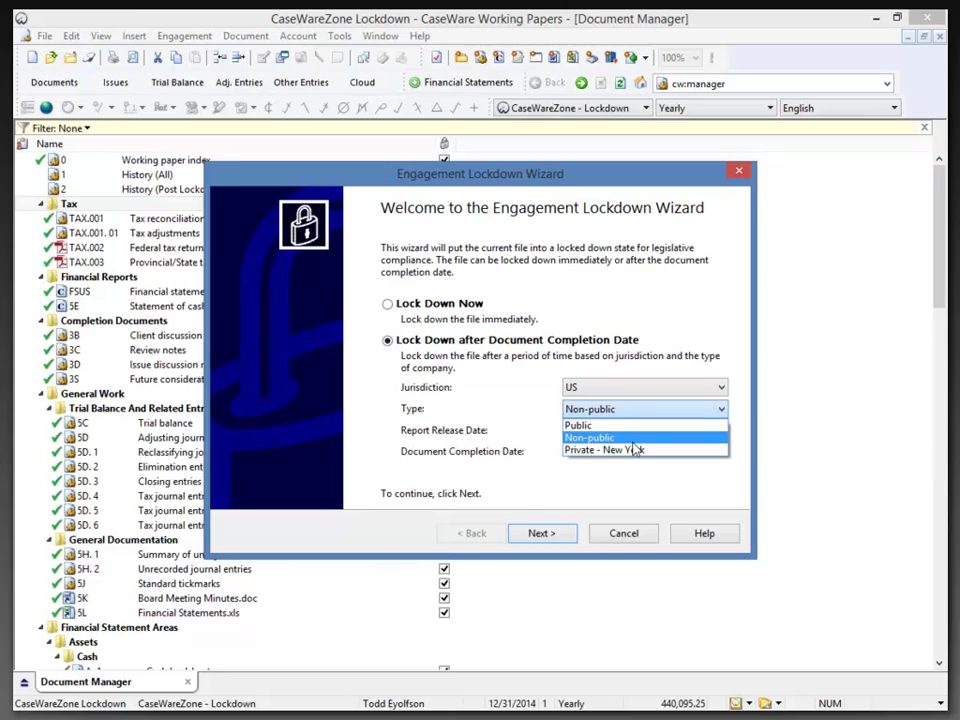
{"action": "left_click", "coordinate": [634, 452]}
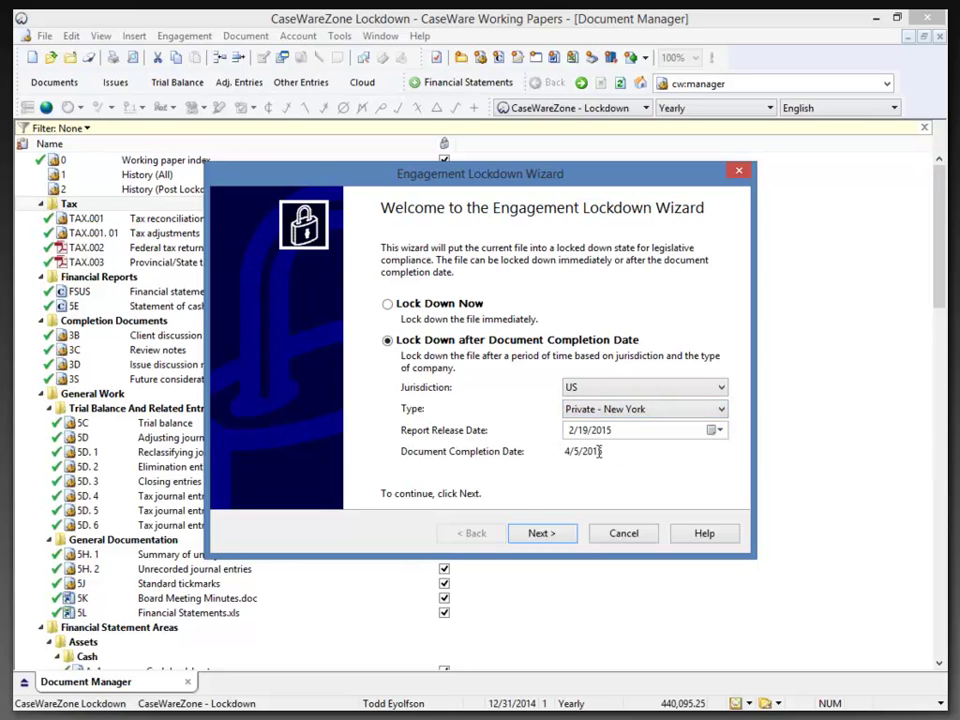
Set the company type back to Public, then change the jurisdiction to Canada.
{"action": "left_click", "coordinate": [625, 395]}
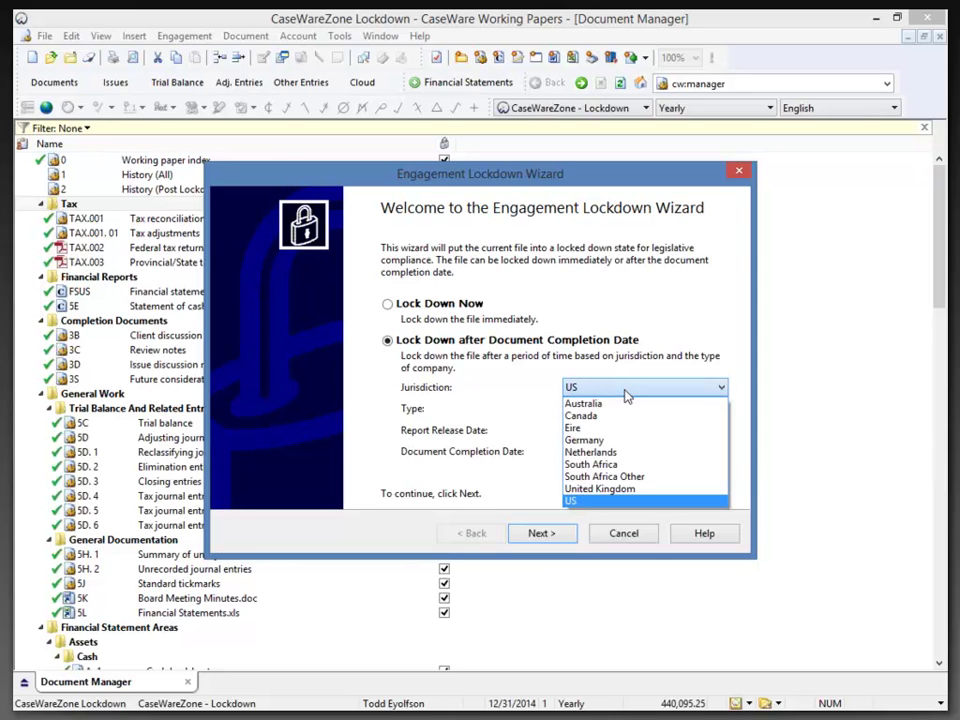
{"action": "left_click", "coordinate": [625, 393]}
{"action": "left_click", "coordinate": [632, 410]}
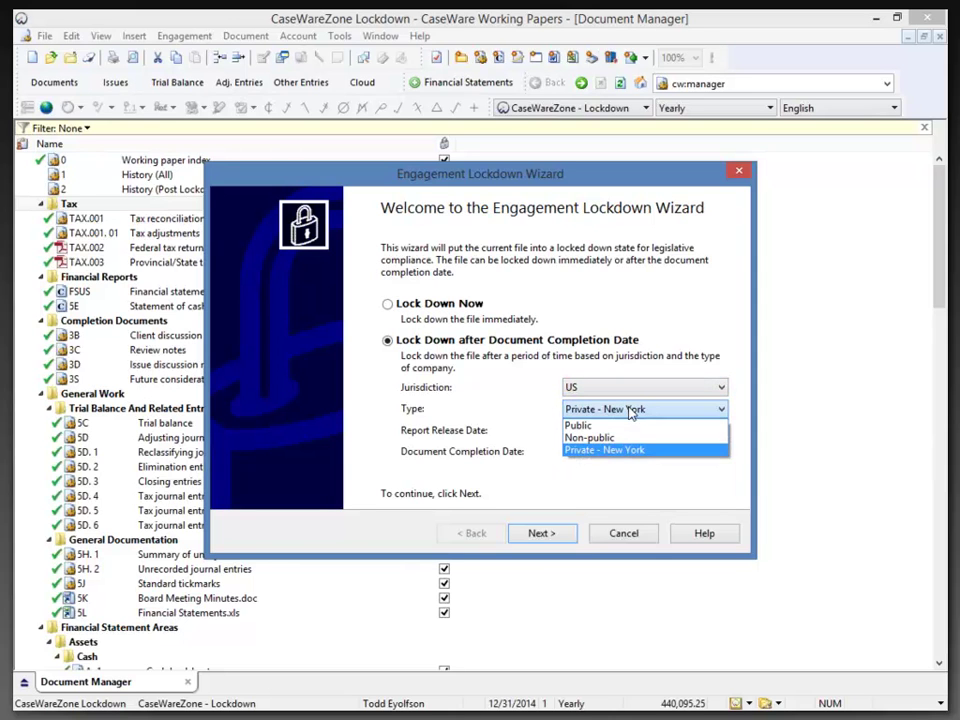
{"action": "left_click", "coordinate": [632, 426]}
{"action": "left_click", "coordinate": [626, 390]}
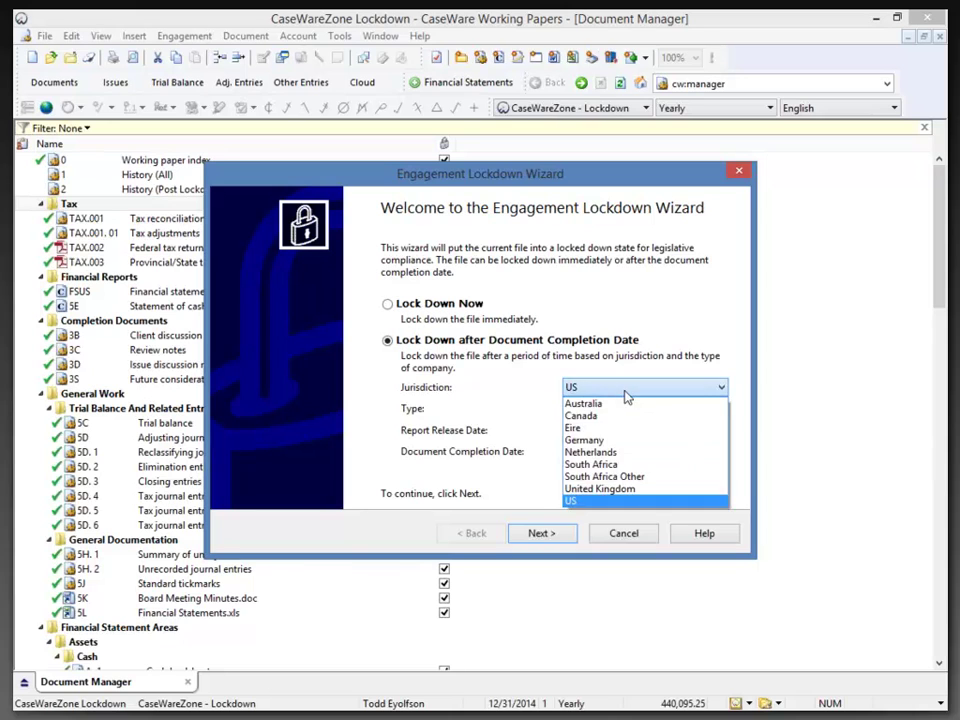
{"action": "left_click", "coordinate": [614, 418]}
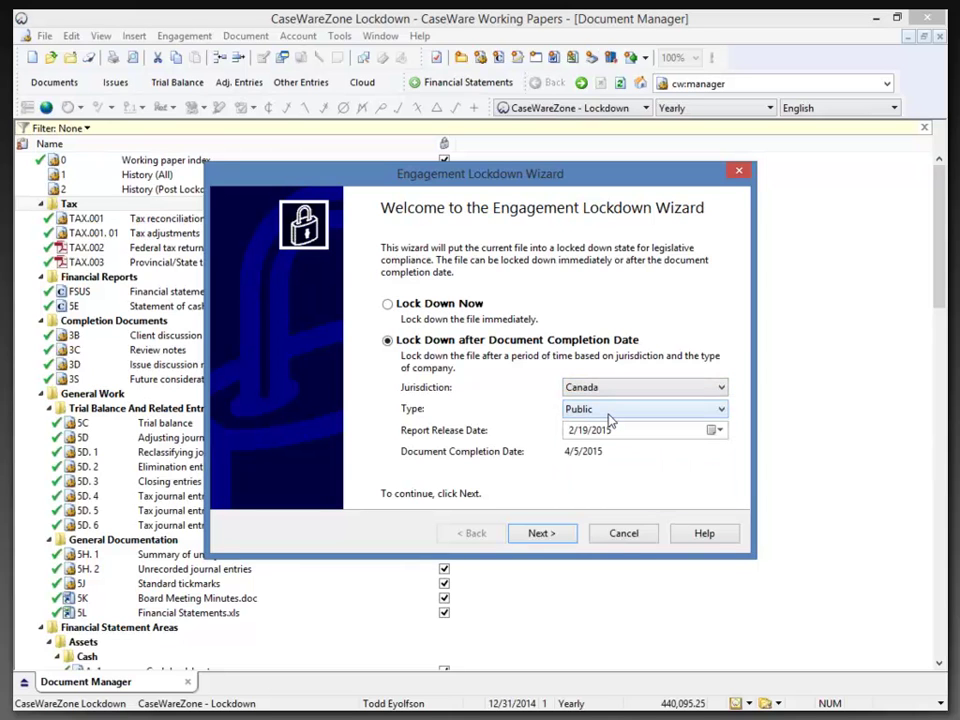
Try Public (CAS) and Non-public, settle on Non-Public (CAS) with lock down date 4/20/2015, and continue.
{"action": "left_click", "coordinate": [588, 409]}
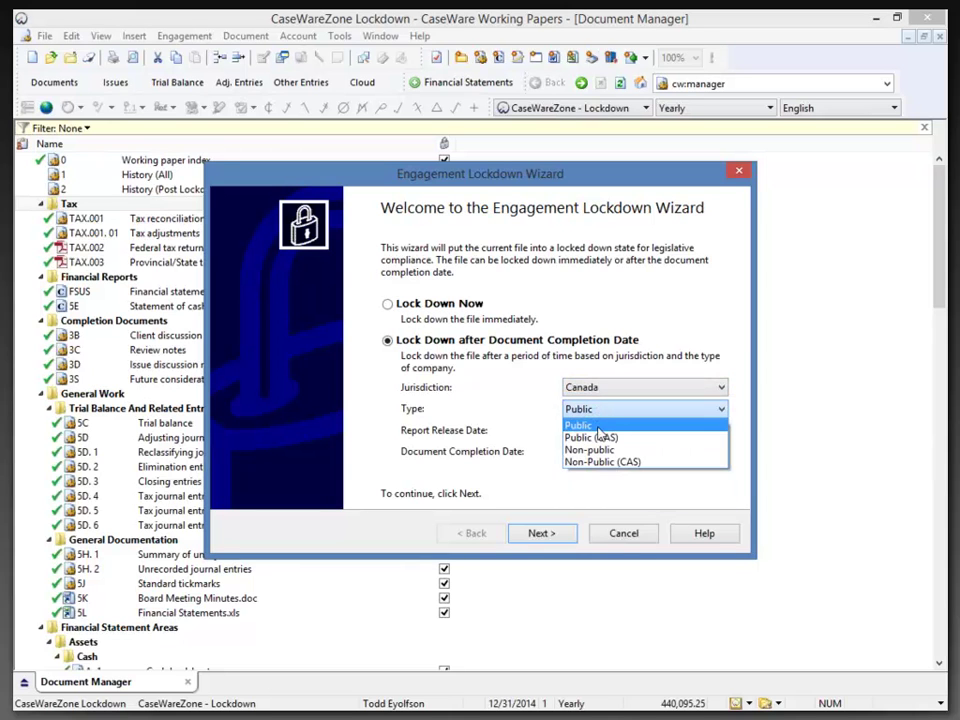
{"action": "left_click", "coordinate": [603, 437]}
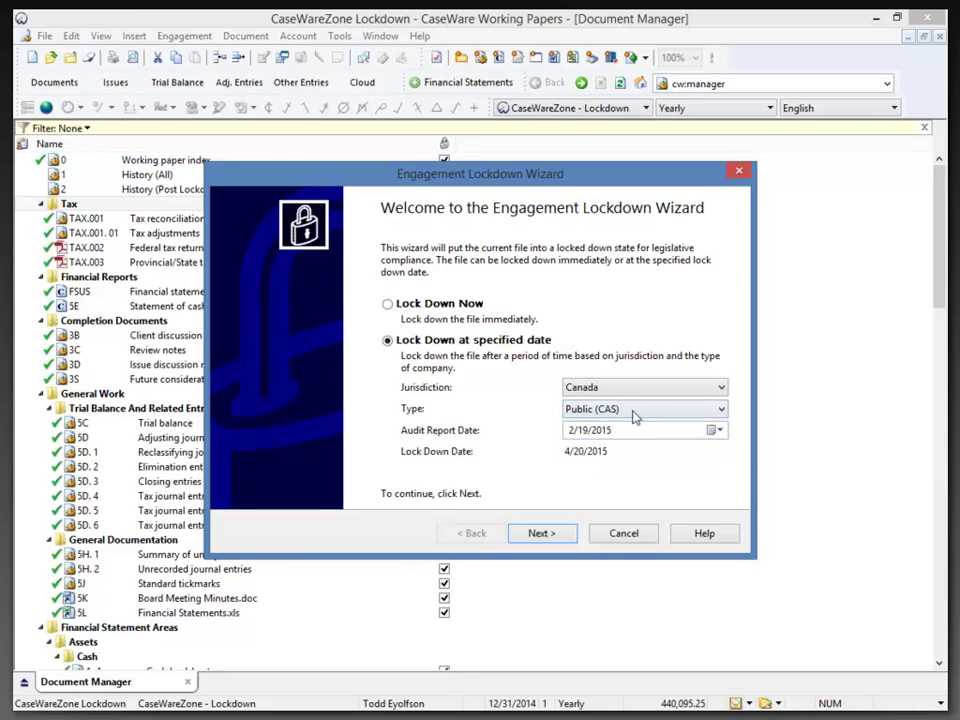
{"action": "left_click", "coordinate": [633, 412]}
{"action": "left_click", "coordinate": [625, 448]}
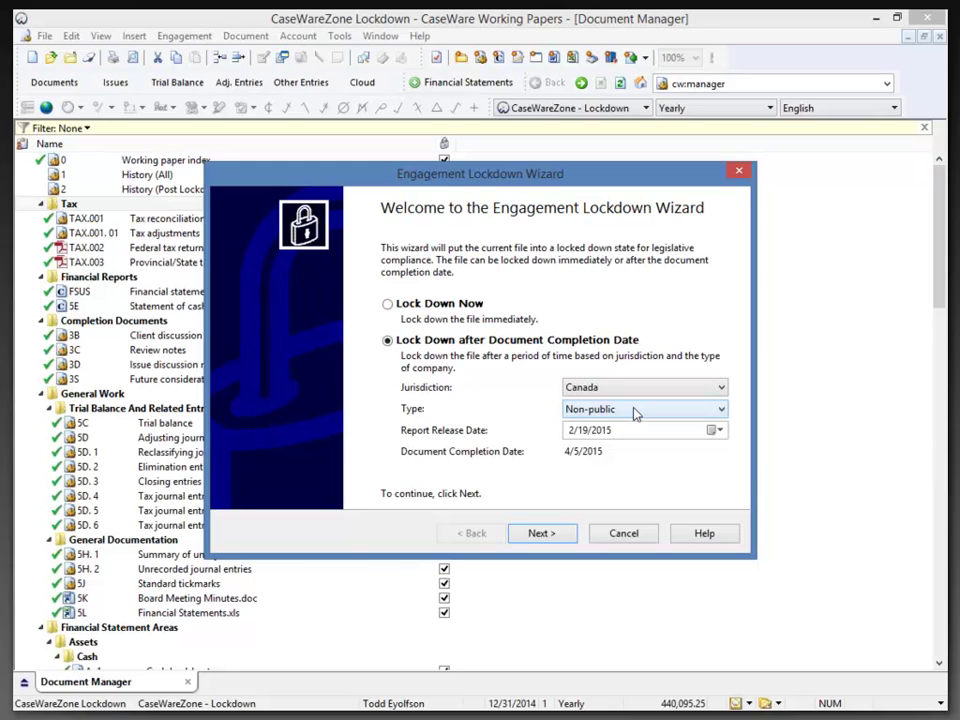
{"action": "left_click", "coordinate": [635, 412]}
{"action": "left_click", "coordinate": [636, 462]}
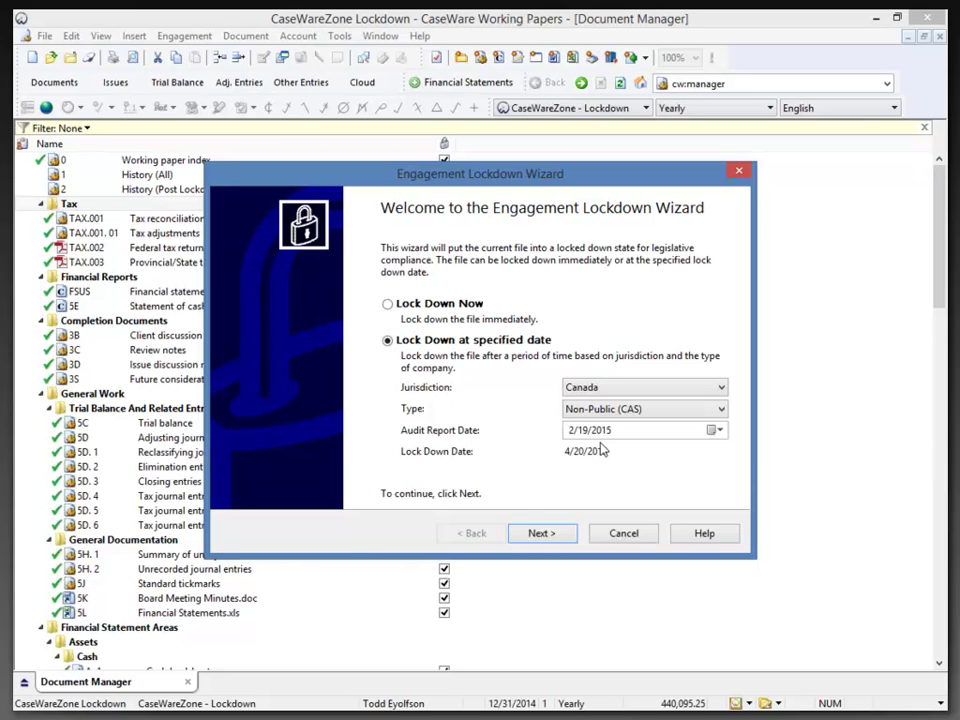
{"action": "left_click_drag", "start_coordinate": [613, 452], "coordinate": [545, 490]}
{"action": "left_click", "coordinate": [541, 535]}
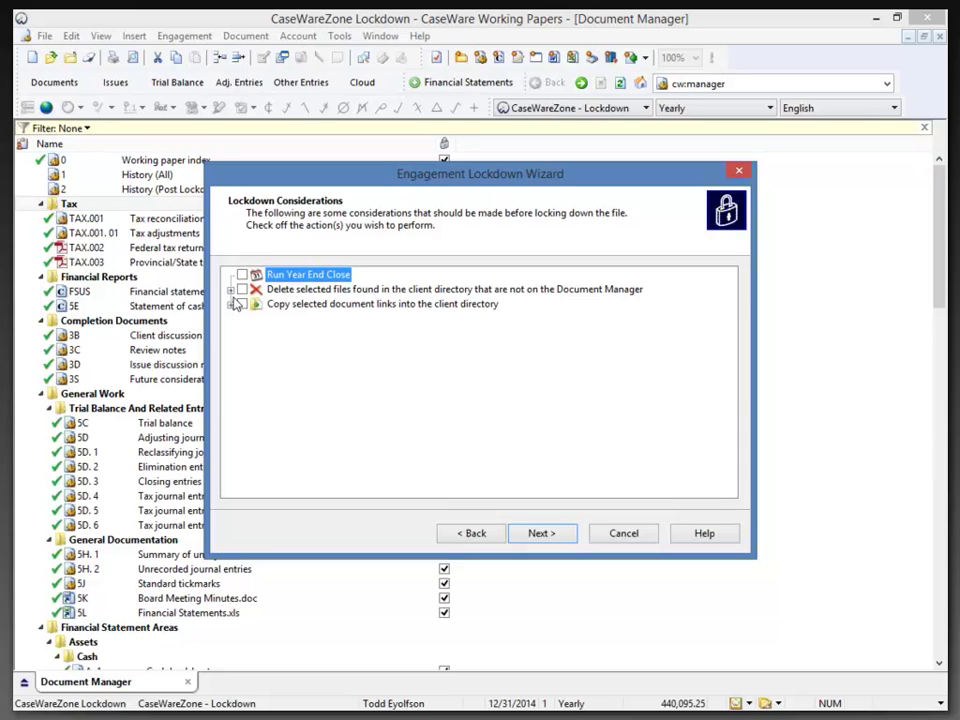
Expand 'Delete selected files found in the client directory' to list the four stray files.
{"action": "left_click", "coordinate": [230, 289]}
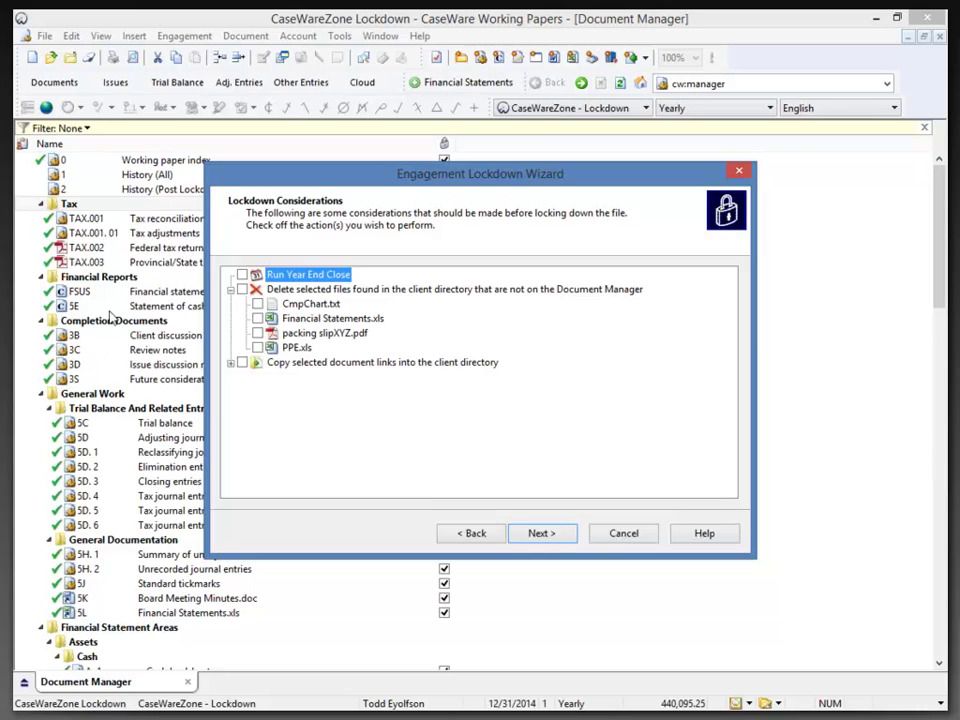
Mark all stray client files except CmpChart.txt for deletion, and select both 5K and 5L links for copying.
{"action": "left_click", "coordinate": [242, 289]}
{"action": "left_click", "coordinate": [257, 304]}
{"action": "left_click", "coordinate": [230, 364]}
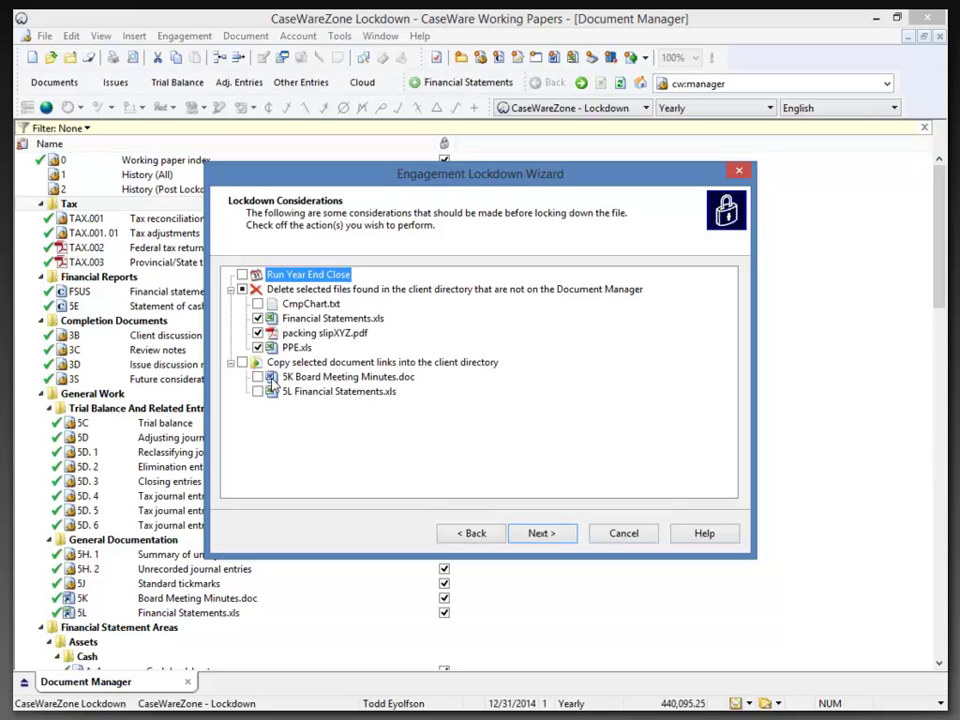
{"action": "left_click", "coordinate": [288, 377]}
{"action": "left_click", "coordinate": [294, 392]}
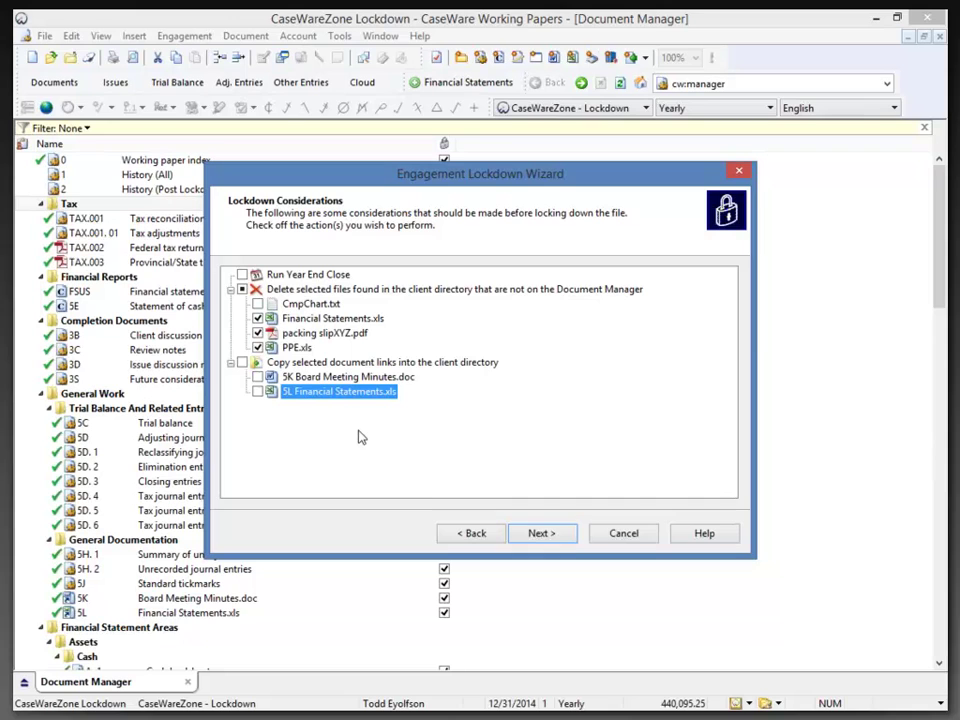
{"action": "left_click", "coordinate": [243, 363]}
Review the file-deletion and document-link-copy tasks on the summary page, then finish the wizard.
{"action": "left_click", "coordinate": [537, 541]}
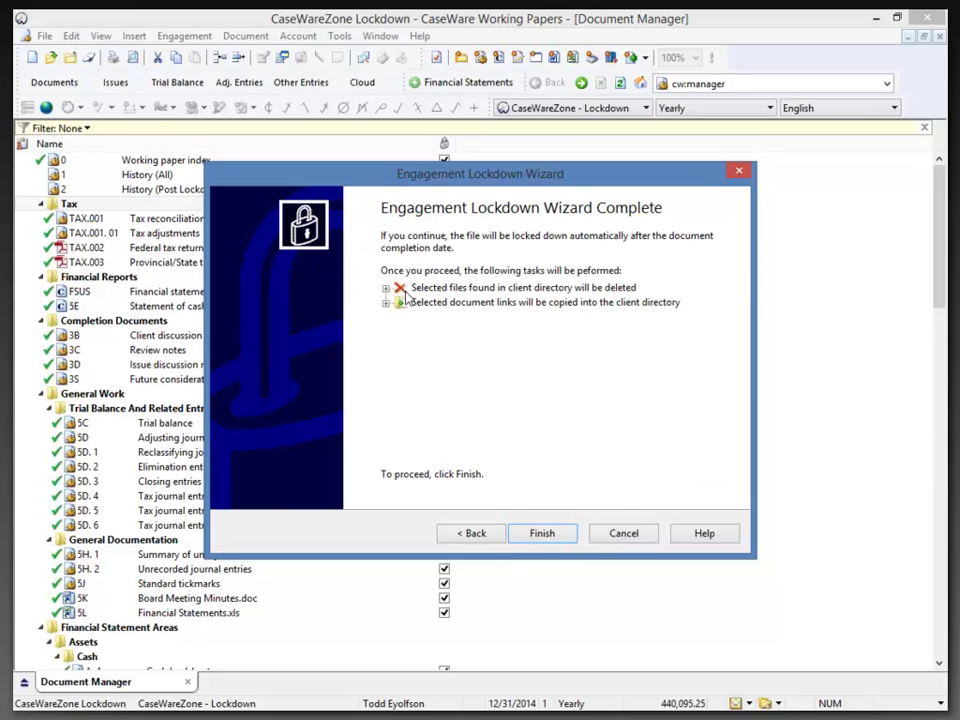
{"action": "left_click", "coordinate": [386, 288]}
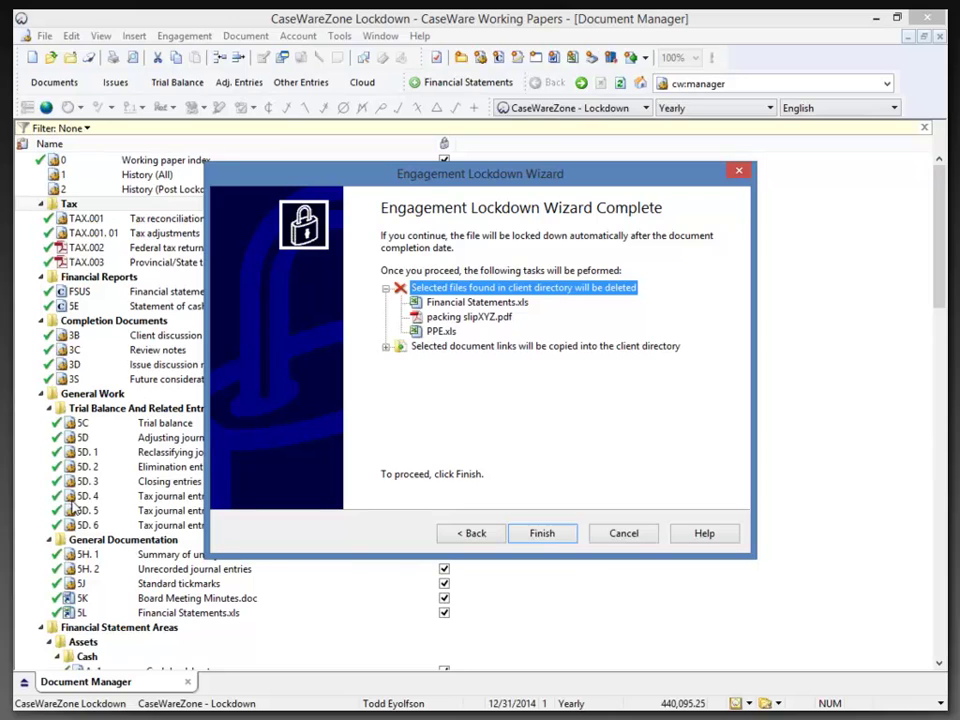
{"action": "left_click", "coordinate": [386, 347]}
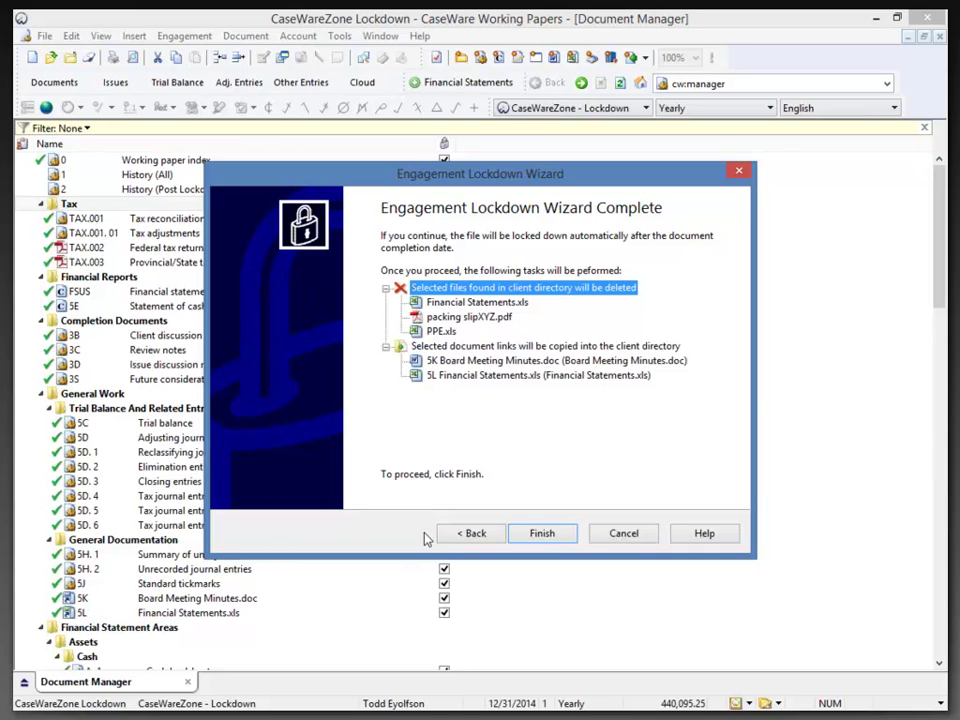
{"action": "left_click", "coordinate": [546, 535]}
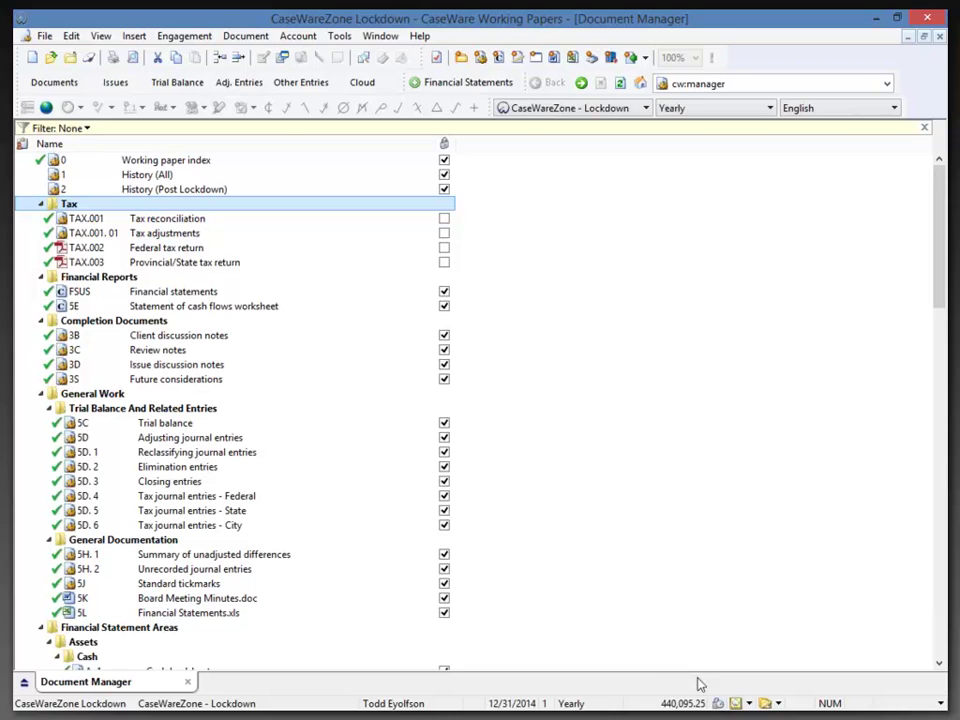
Launch CaseWare Tracker from the toolbar to see the engagement in its Lockdown View.
{"action": "mouse_move", "coordinate": [723, 700]}
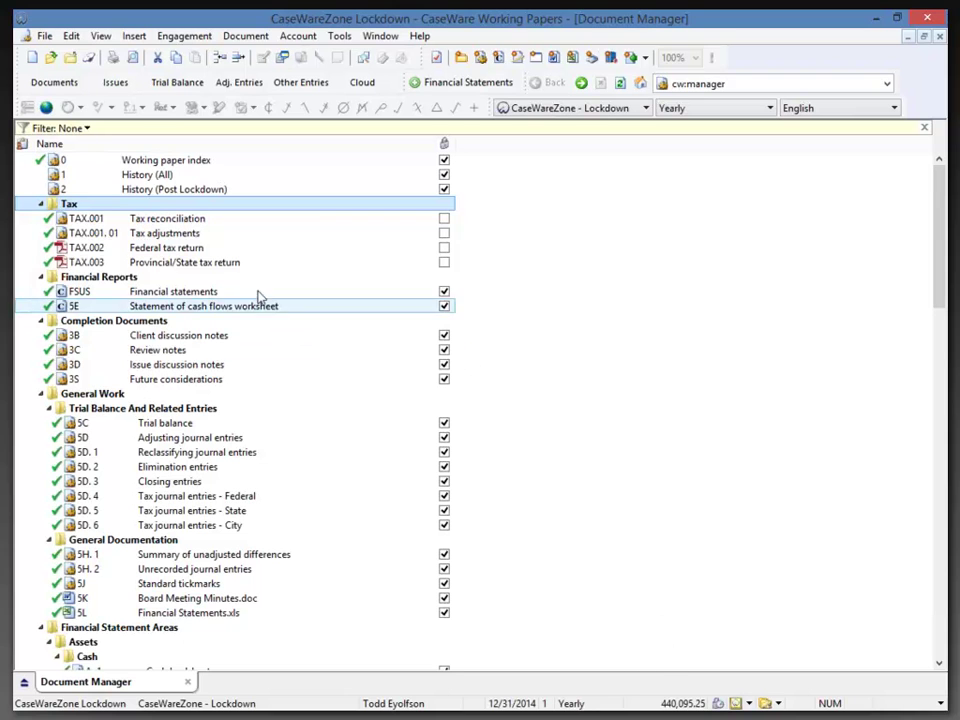
{"action": "left_click", "coordinate": [70, 57]}
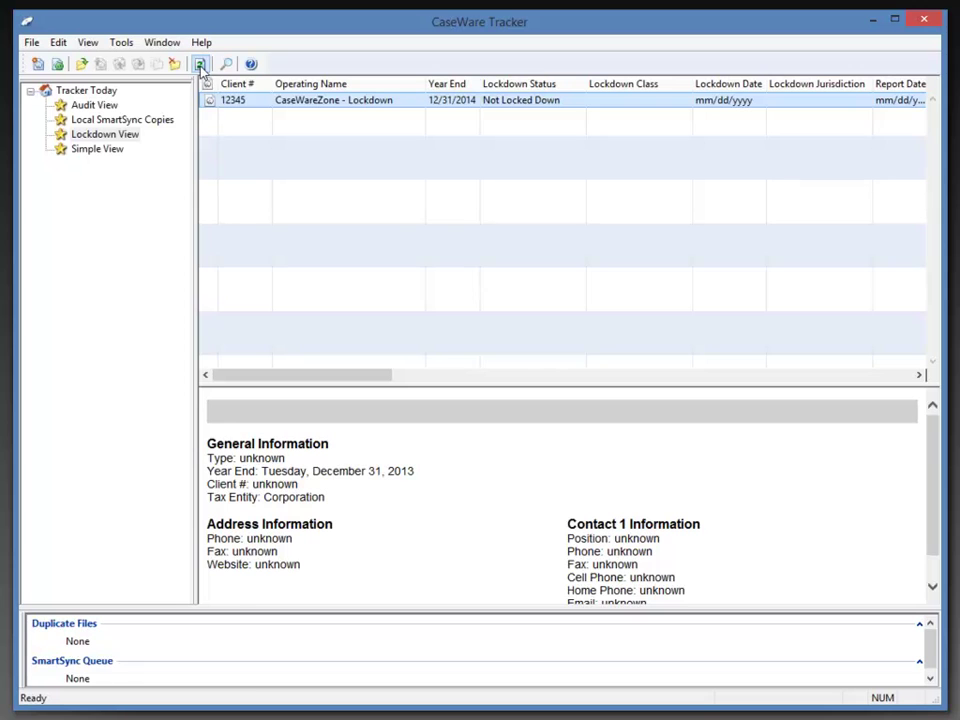
Refresh Tracker, inspect the Lockdown View's Lockdown filter without changes, then minimize Tracker.
{"action": "left_click", "coordinate": [199, 65]}
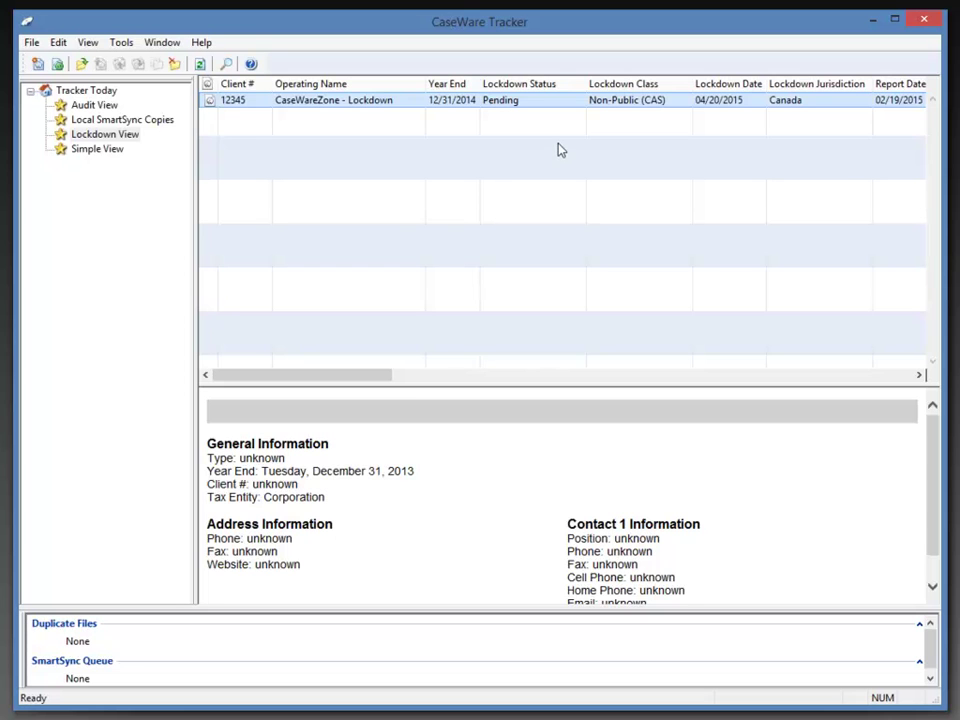
{"action": "right_click", "coordinate": [129, 135]}
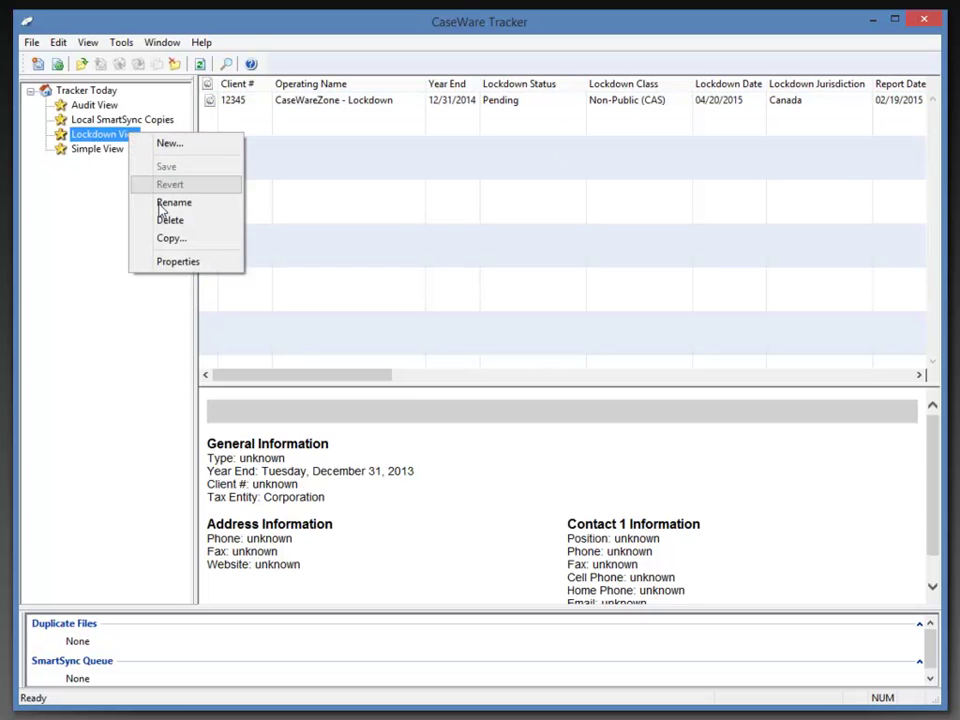
{"action": "left_click", "coordinate": [178, 263]}
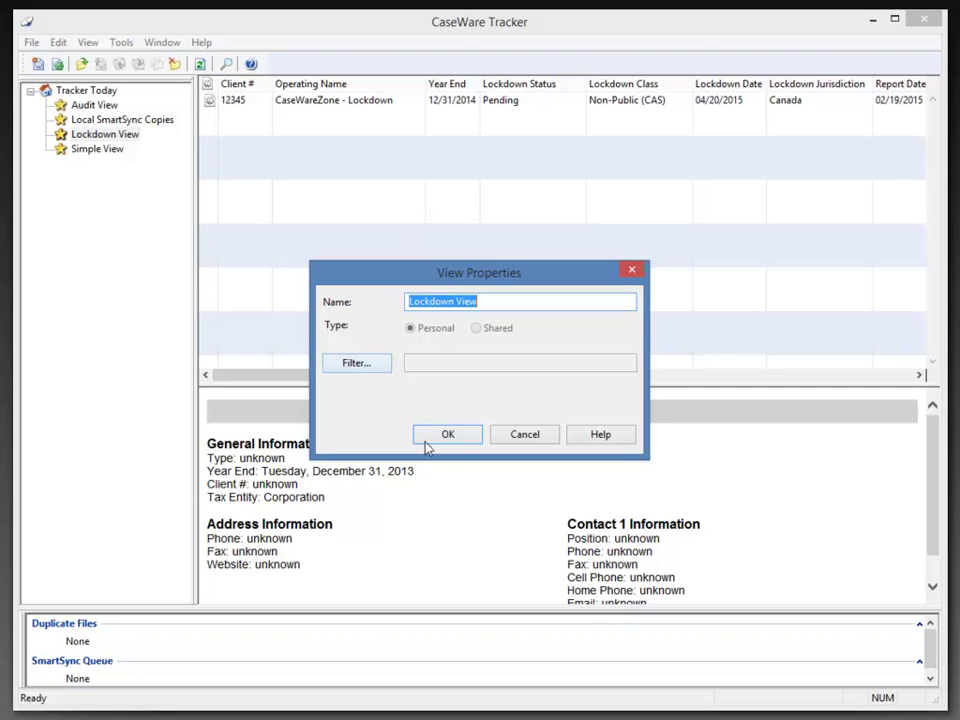
{"action": "left_click", "coordinate": [379, 363]}
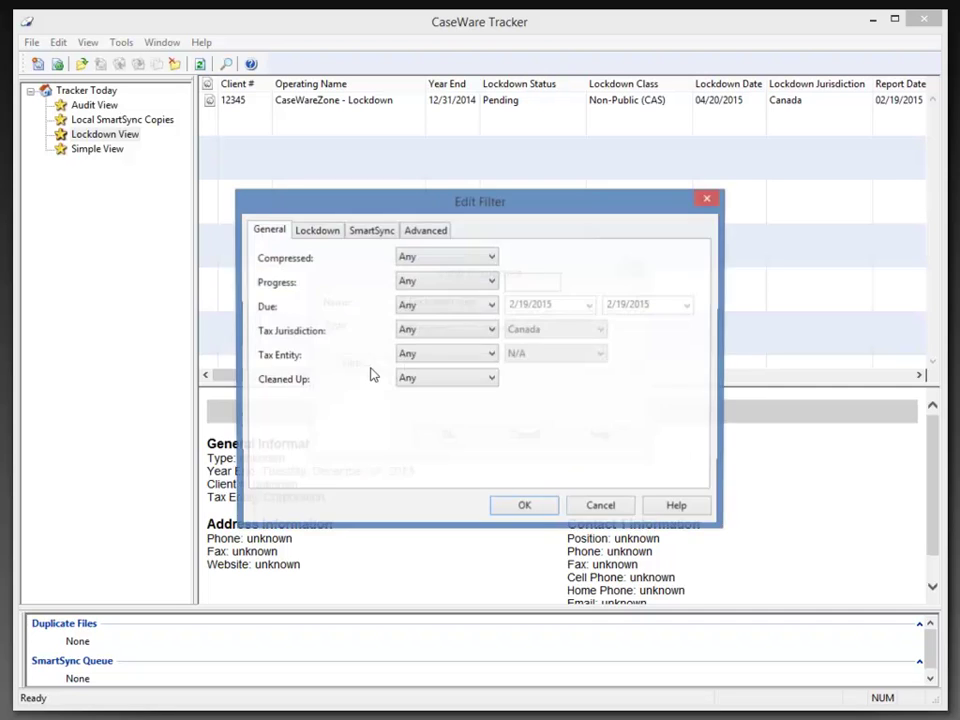
{"action": "left_click", "coordinate": [316, 230]}
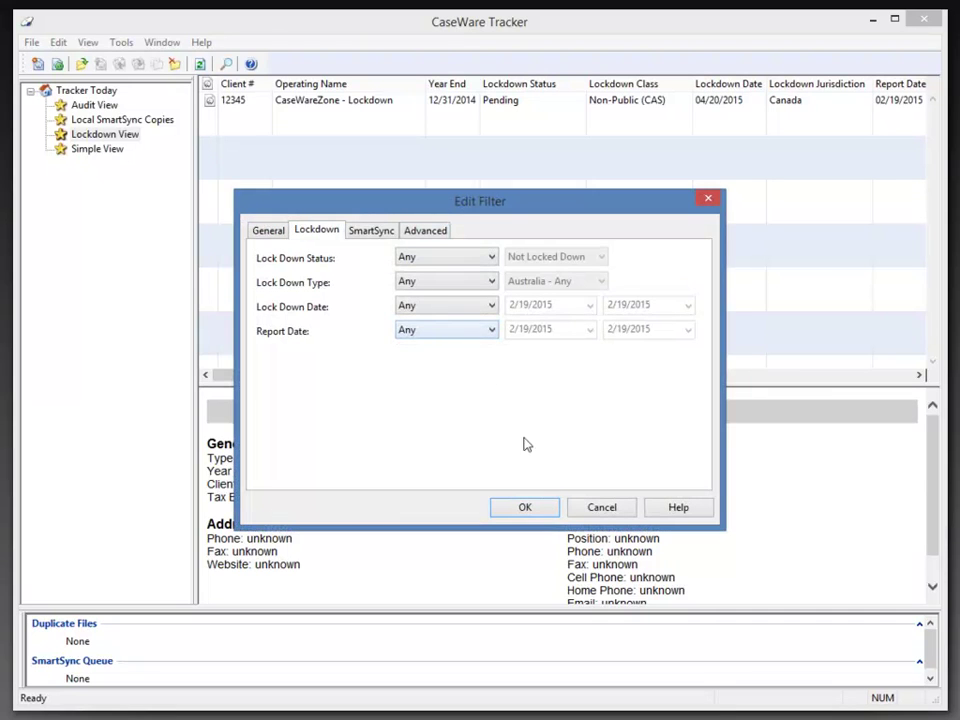
{"action": "left_click", "coordinate": [552, 512]}
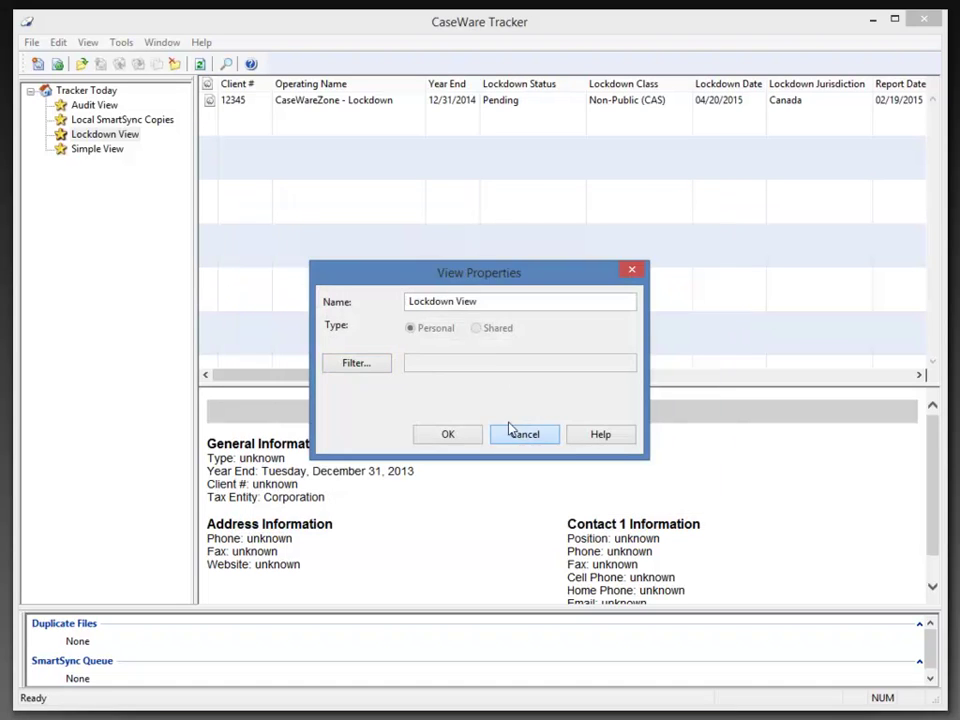
{"action": "left_click", "coordinate": [507, 432]}
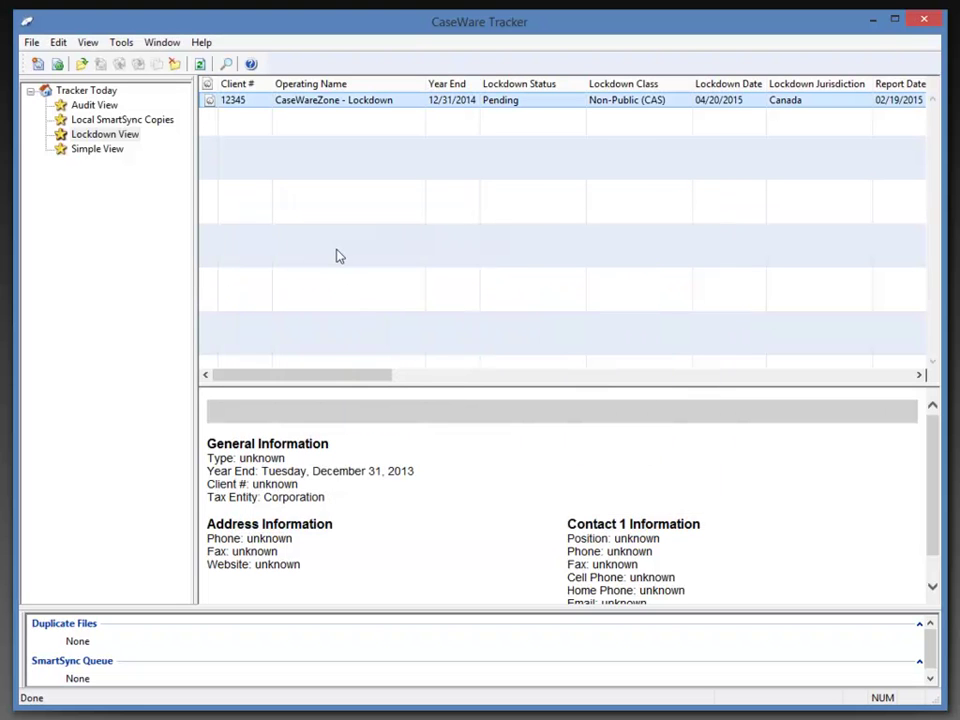
{"action": "left_click", "coordinate": [874, 22]}
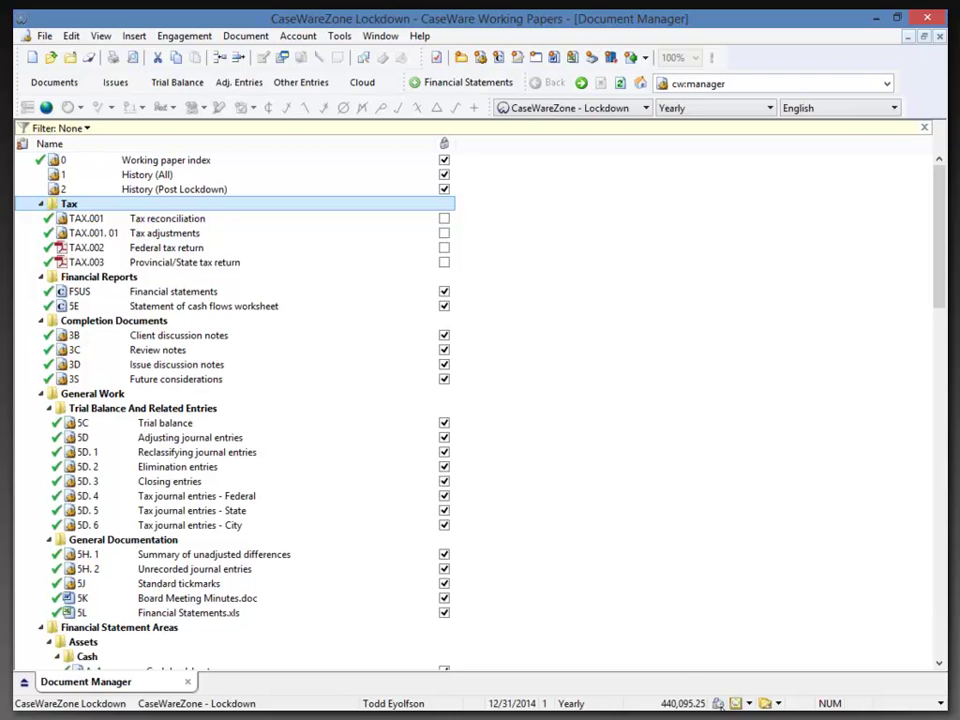
Reopen the lockdown wizard via Engagement > Lock Down, entering the lockdown override password.
{"action": "mouse_move", "coordinate": [721, 705]}
{"action": "left_click", "coordinate": [184, 36]}
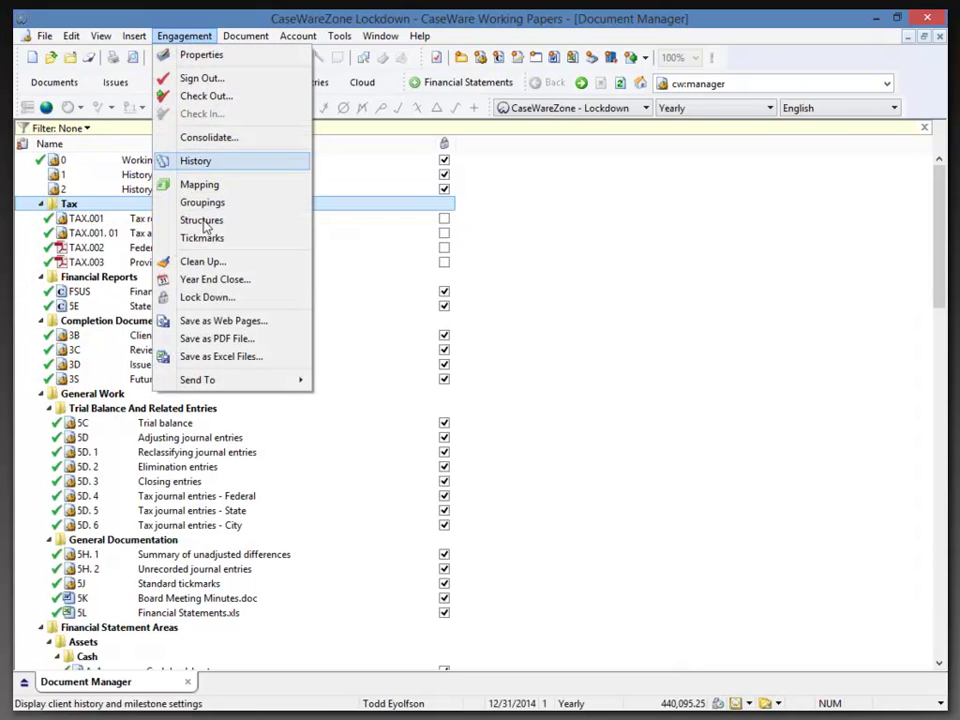
{"action": "left_click", "coordinate": [210, 297]}
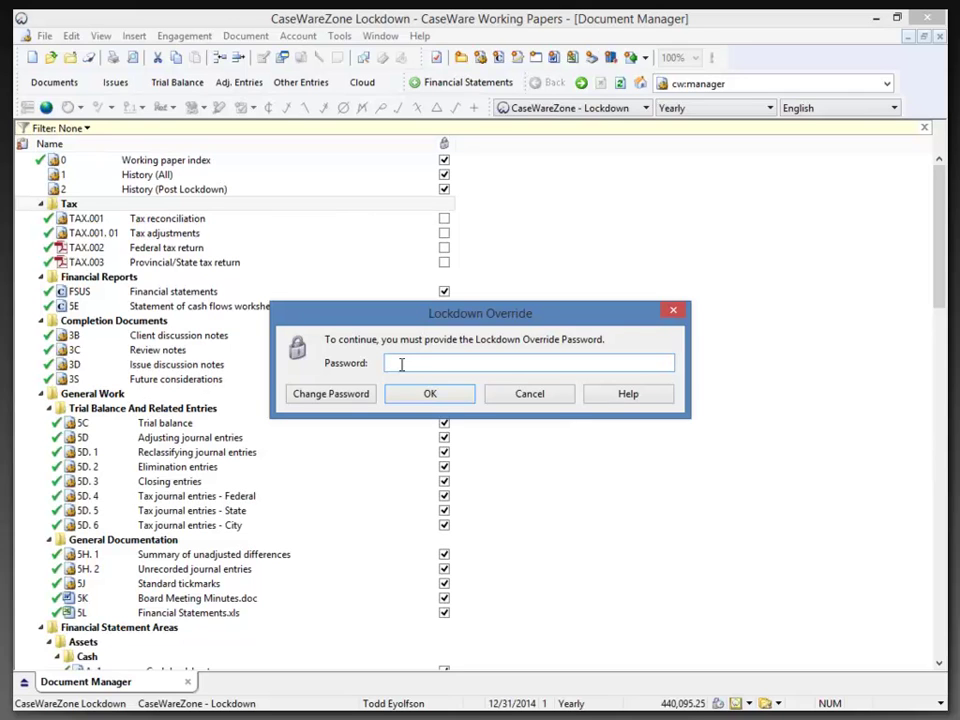
{"action": "type", "text": "abcd"}
{"action": "type", "text": "***"}
{"action": "left_click", "coordinate": [418, 393]}
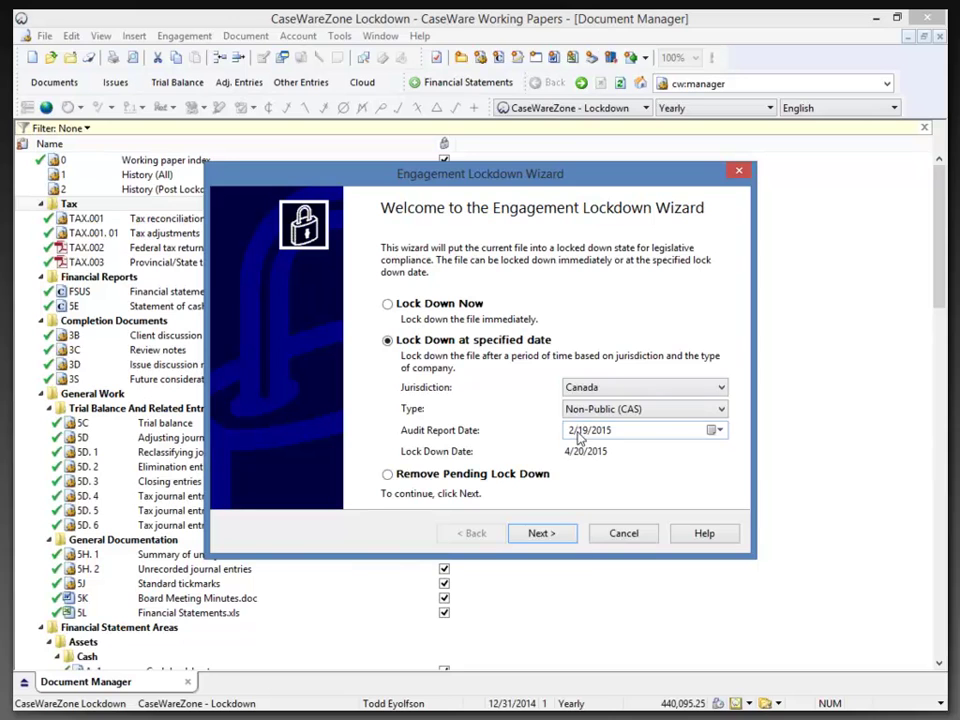
Set the jurisdiction to US and choose Lock Down Now rather than removing the pending lockdown.
{"action": "left_click", "coordinate": [633, 392]}
{"action": "left_click", "coordinate": [606, 500]}
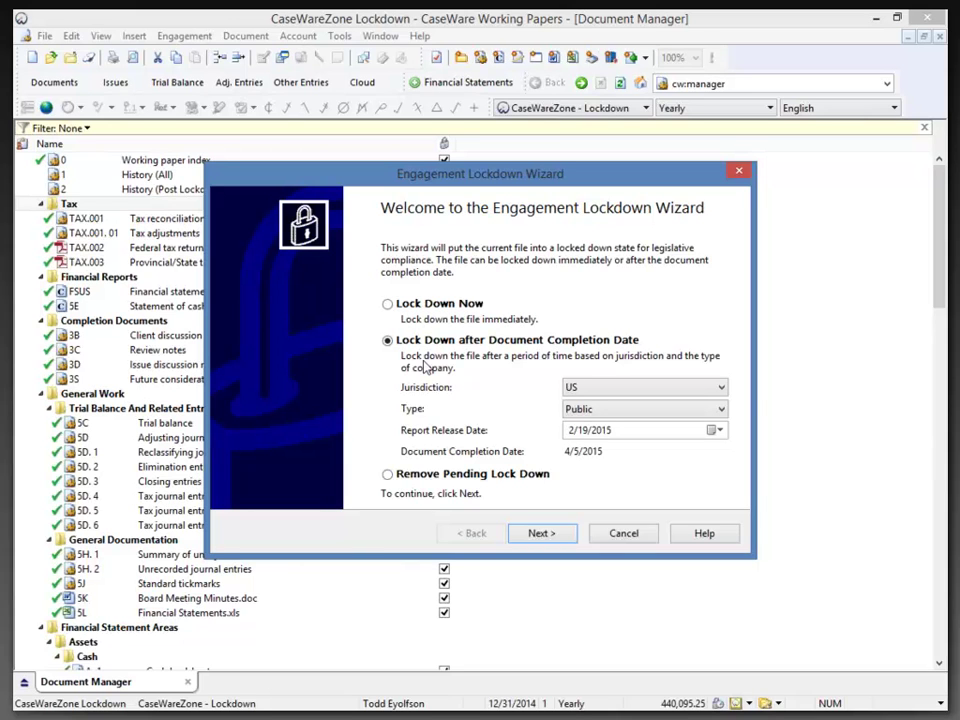
{"action": "left_click", "coordinate": [388, 475]}
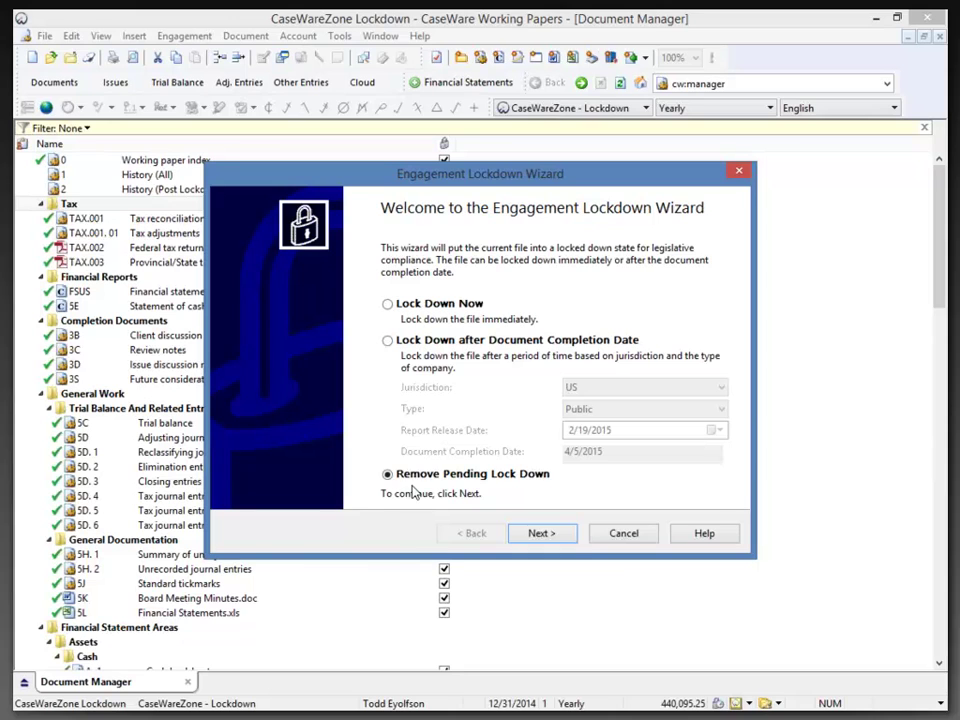
{"action": "left_click", "coordinate": [388, 304]}
{"action": "left_click", "coordinate": [538, 538]}
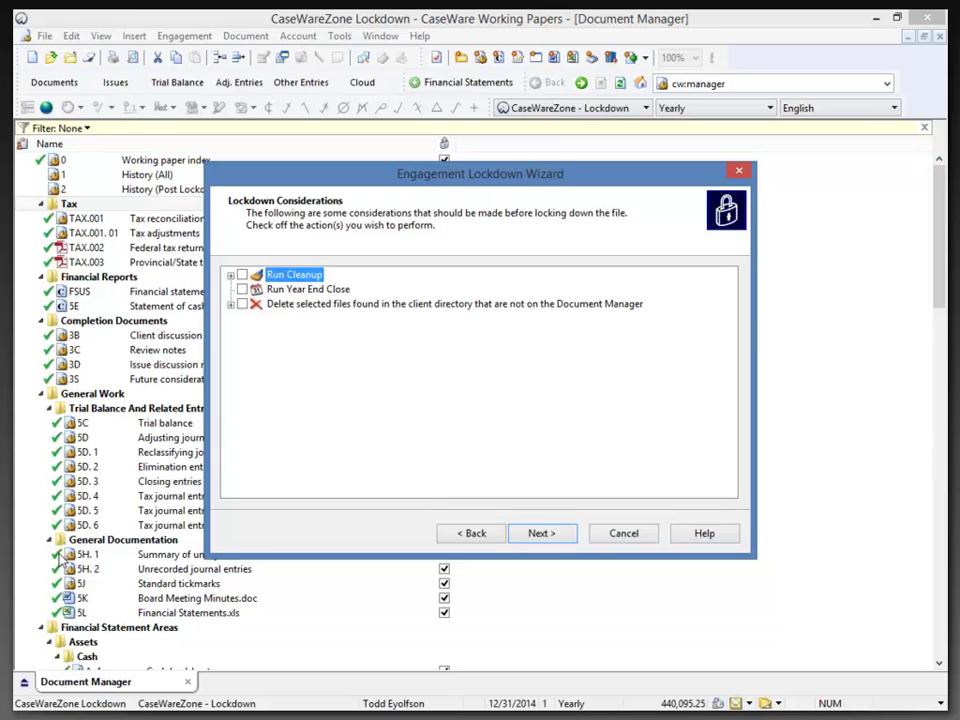
Enable Run Cleanup with the Retain History option unchecked.
{"action": "left_click", "coordinate": [231, 275]}
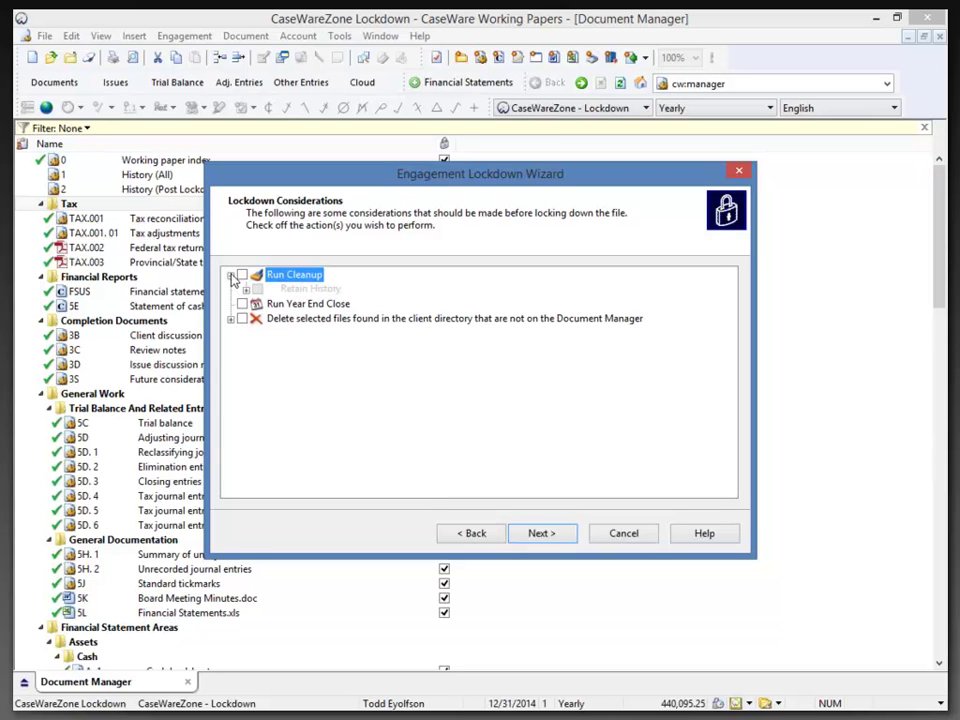
{"action": "left_click", "coordinate": [241, 275]}
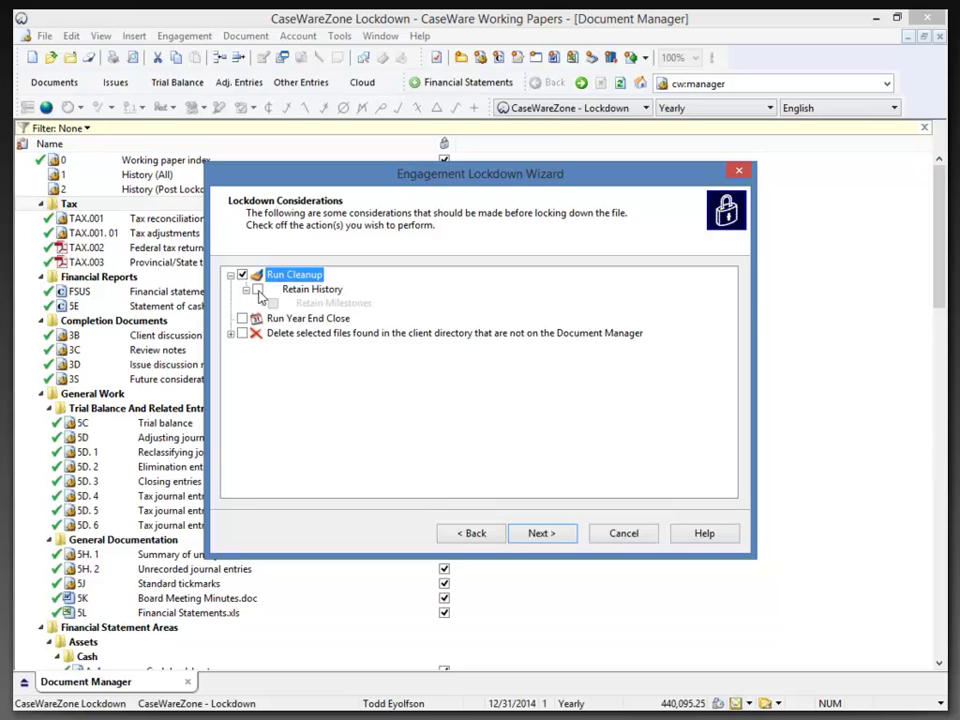
{"action": "left_click", "coordinate": [258, 290]}
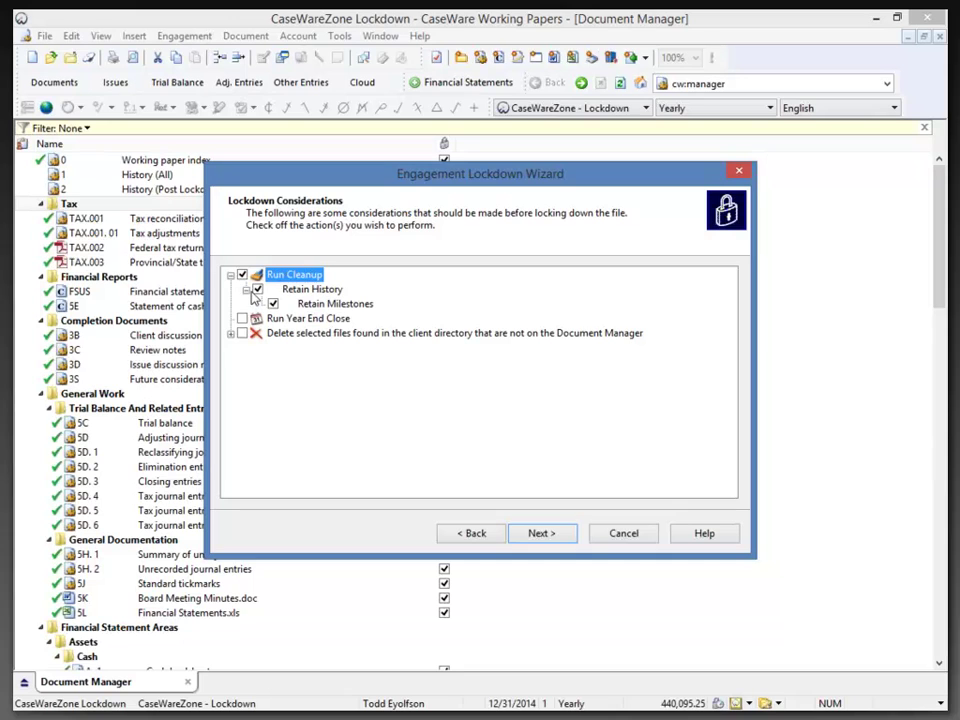
{"action": "left_click", "coordinate": [258, 290]}
{"action": "left_click", "coordinate": [258, 290]}
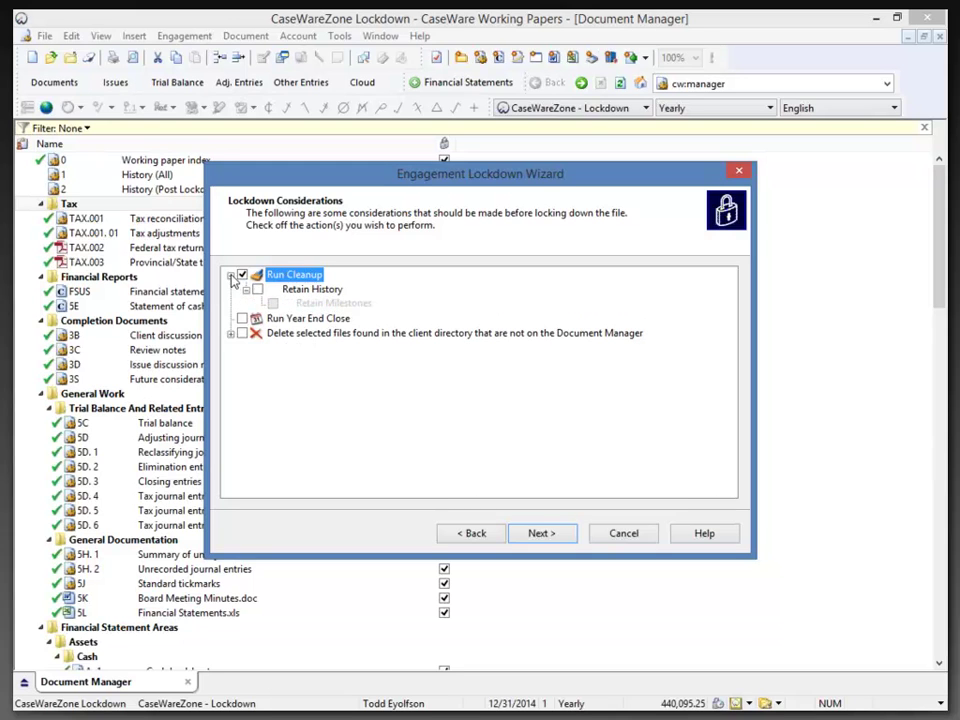
{"action": "left_click", "coordinate": [231, 276]}
Leave Run Year End Close and file deletion unchecked after reviewing deletable files like CmpChart.txt.
{"action": "left_click", "coordinate": [242, 289]}
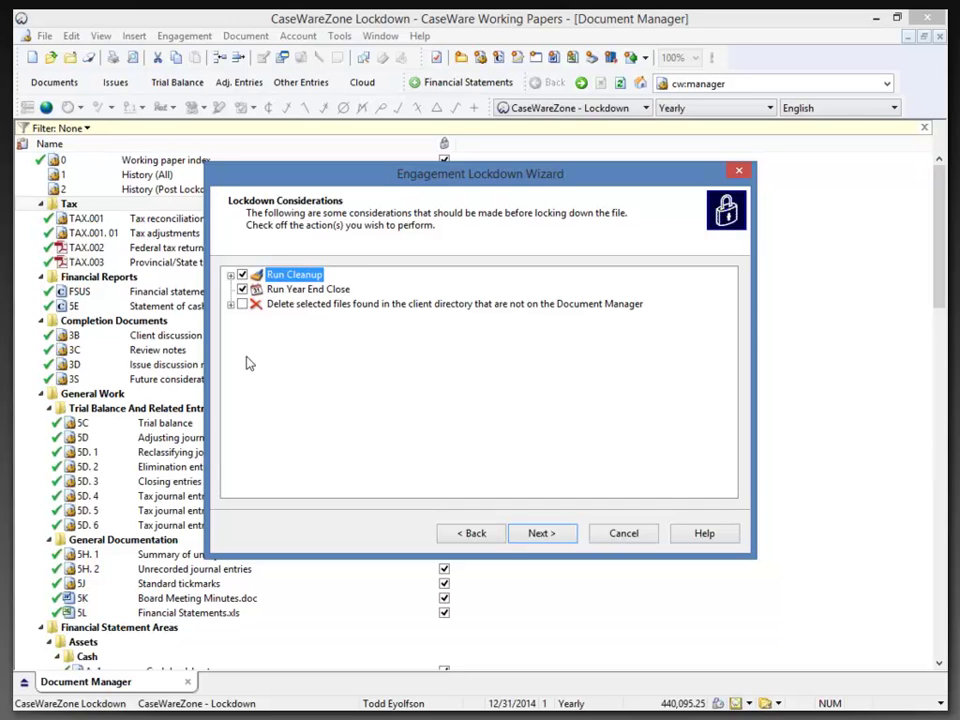
{"action": "left_click", "coordinate": [242, 290]}
{"action": "left_click", "coordinate": [231, 304]}
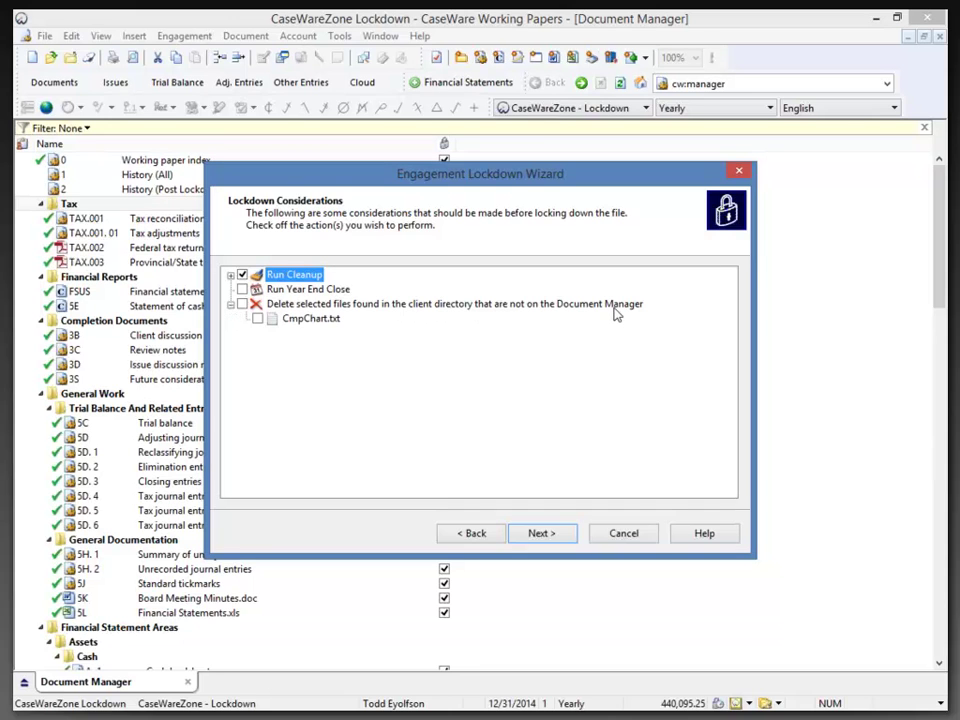
{"action": "left_click", "coordinate": [310, 321]}
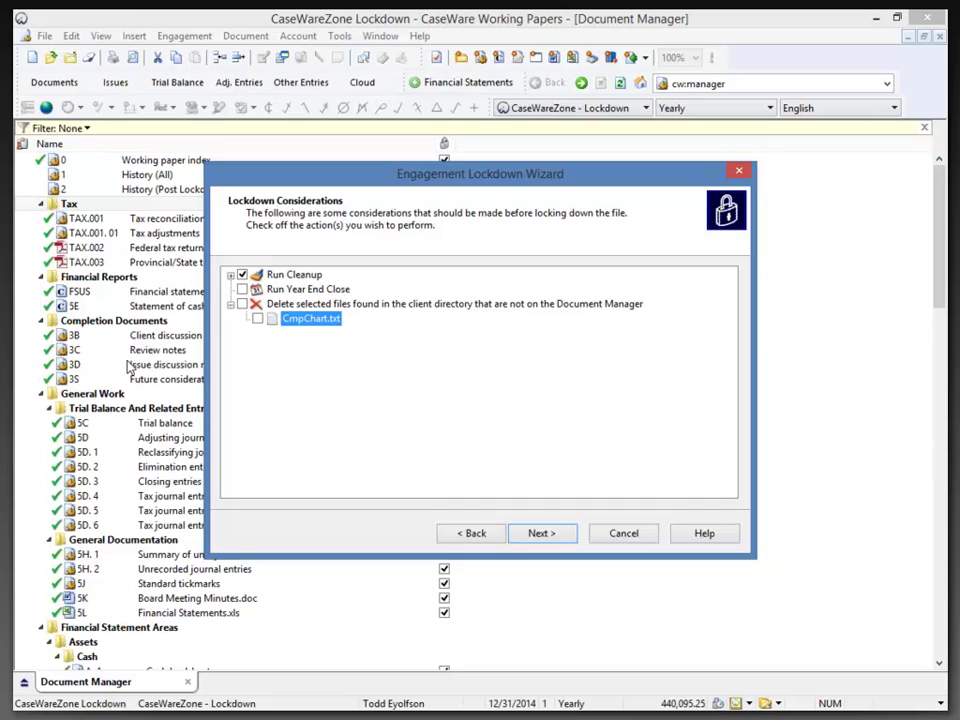
{"action": "left_click", "coordinate": [530, 536]}
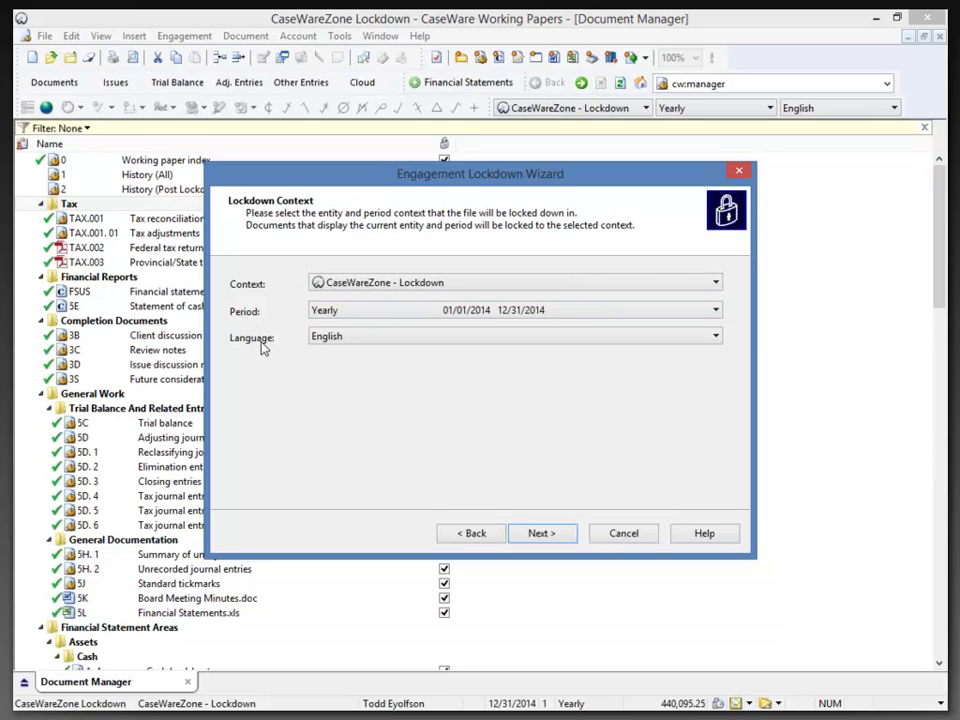
Keep the context CaseWareZone - Lockdown, period Yearly and language English, and advance.
{"action": "left_click", "coordinate": [671, 285]}
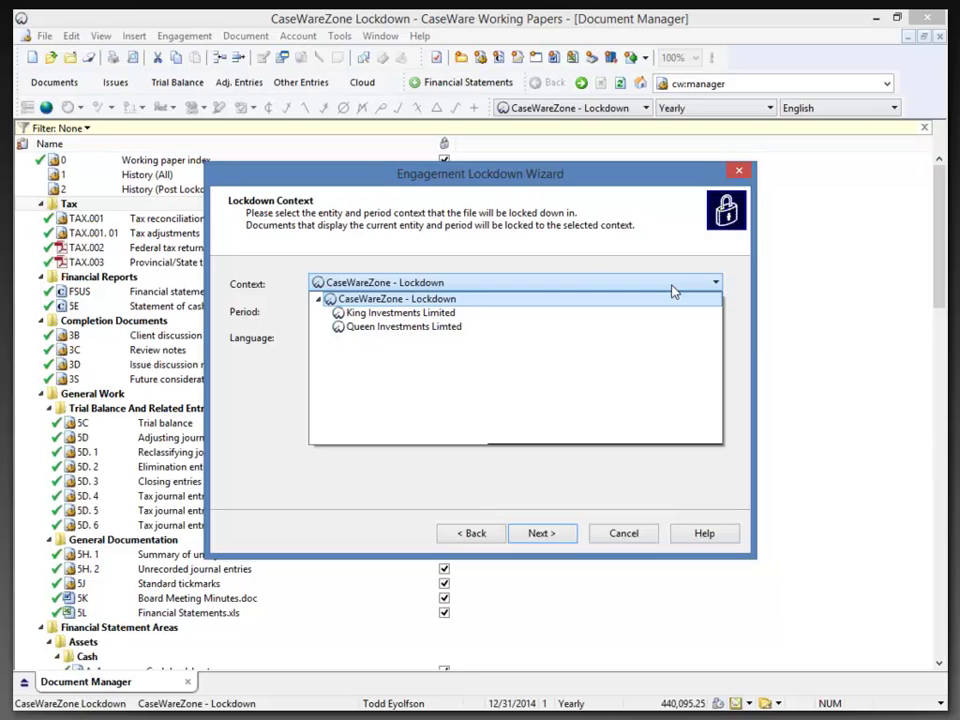
{"action": "left_click", "coordinate": [671, 285]}
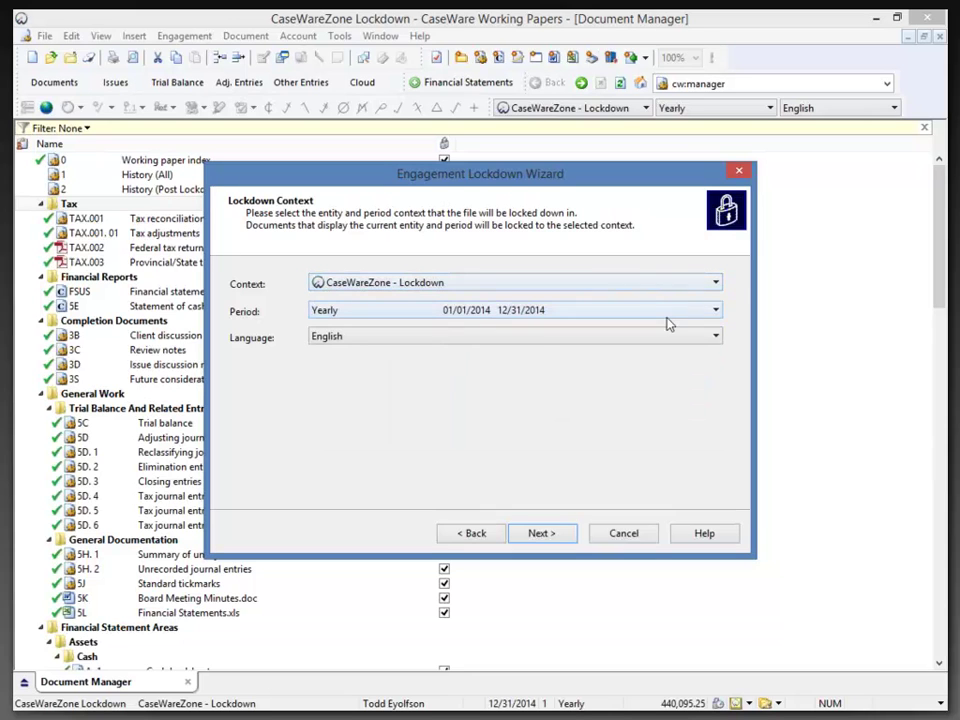
{"action": "left_click", "coordinate": [667, 313]}
{"action": "left_click", "coordinate": [669, 316]}
{"action": "left_click", "coordinate": [655, 336]}
{"action": "left_click", "coordinate": [655, 338]}
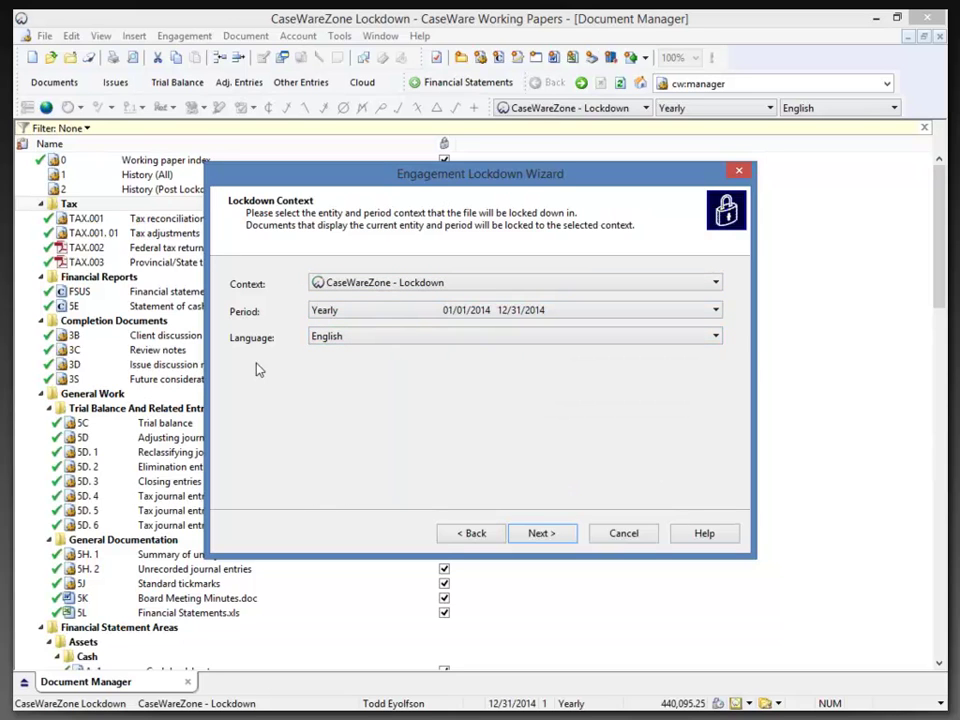
{"action": "left_click", "coordinate": [527, 535]}
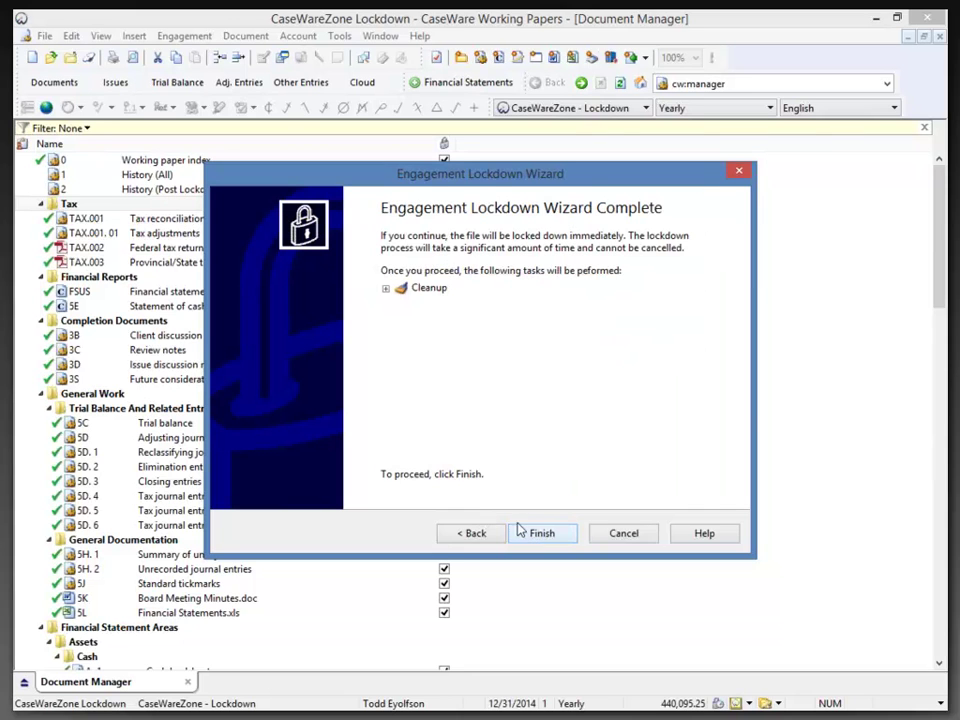
Review the Cleanup tasks on the Complete page and finish the wizard.
{"action": "left_click", "coordinate": [386, 290]}
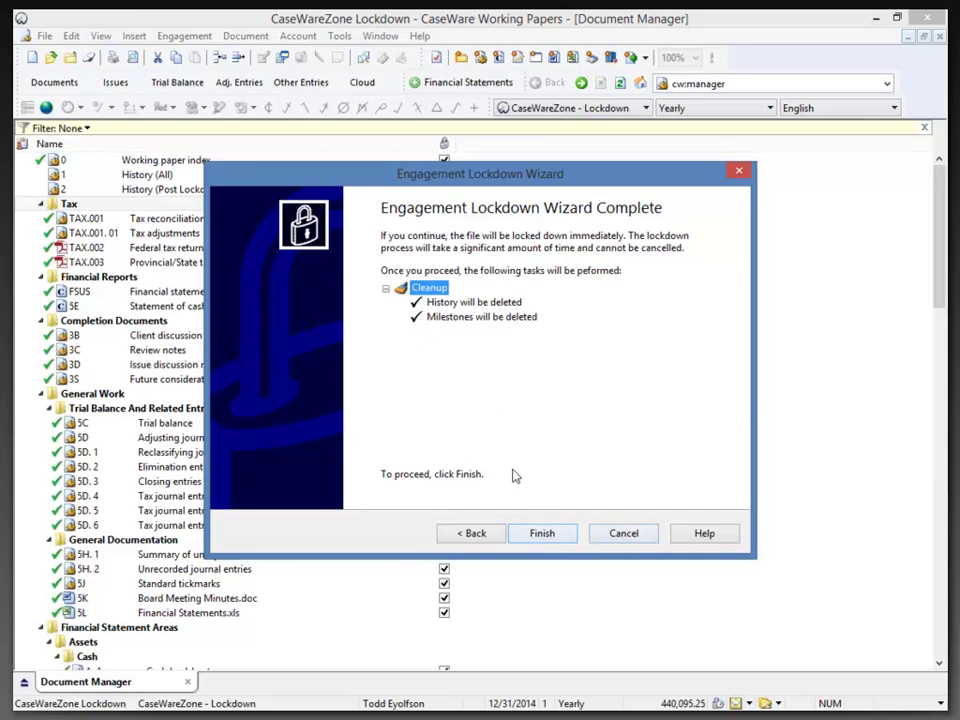
{"action": "left_click", "coordinate": [544, 537]}
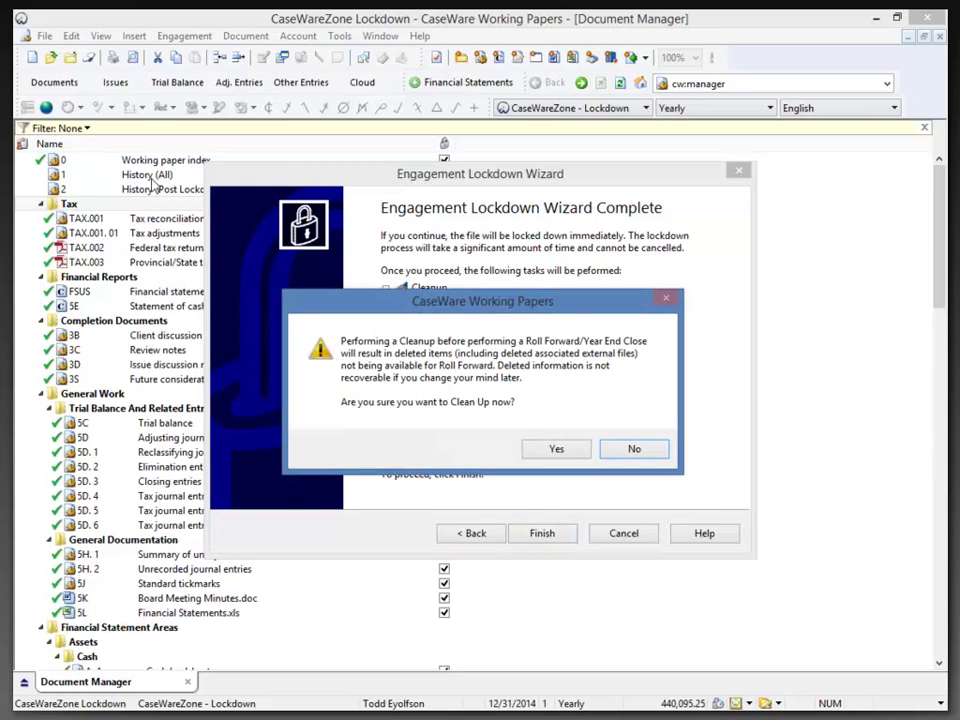
Answer Yes to clean up now and let the lockdown finish.
{"action": "left_click", "coordinate": [552, 450]}
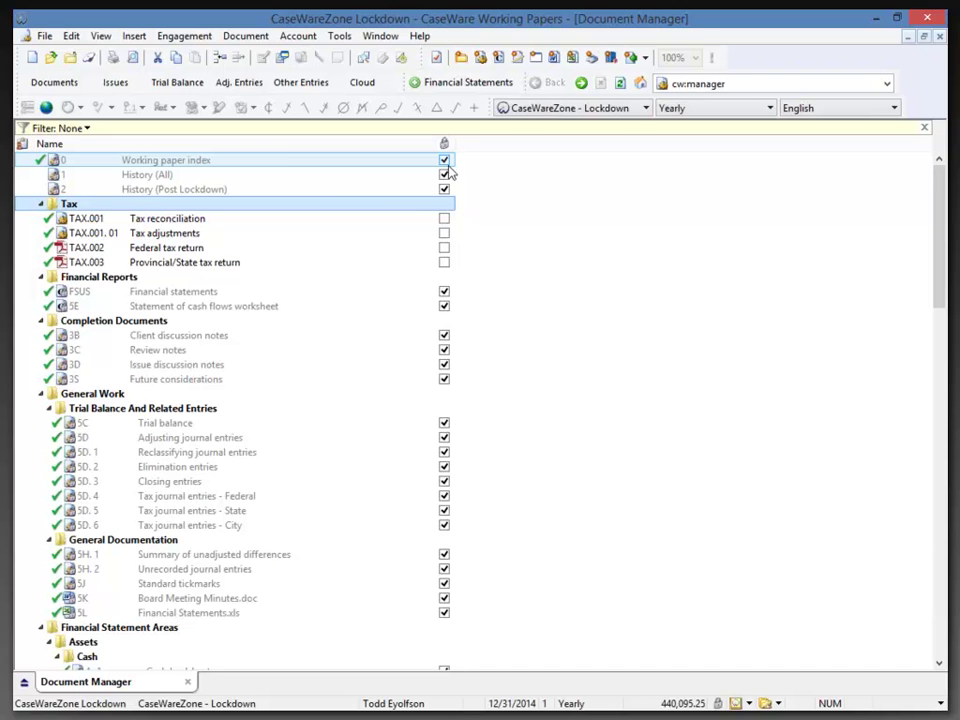
Inspect the greyed Working paper index entry, then launch CaseWare Tracker.
{"action": "left_click", "coordinate": [52, 163]}
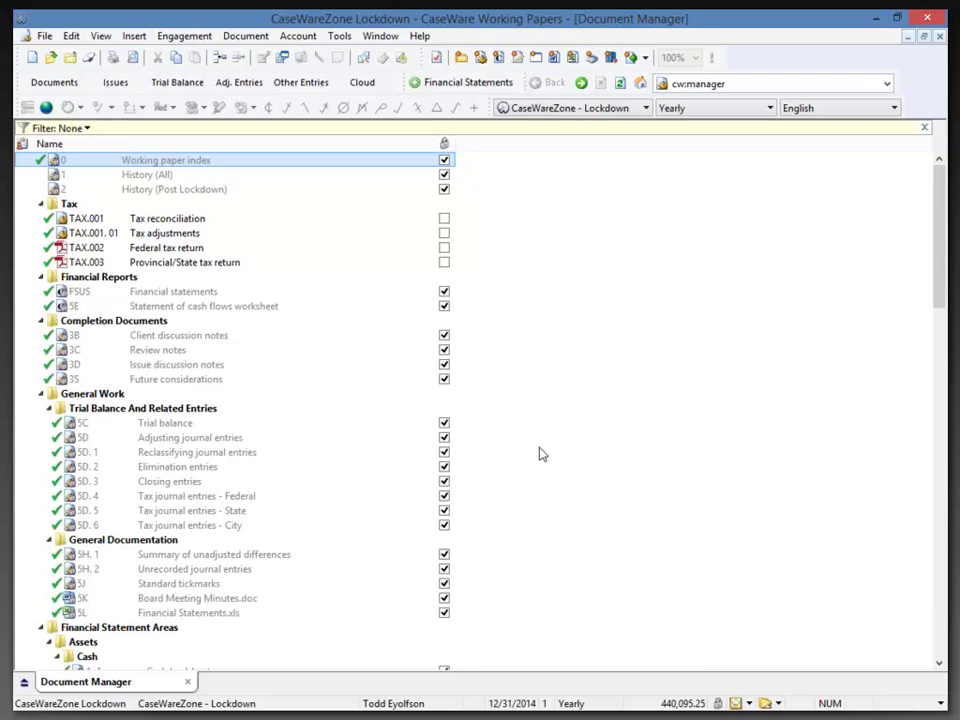
{"action": "left_click", "coordinate": [88, 57]}
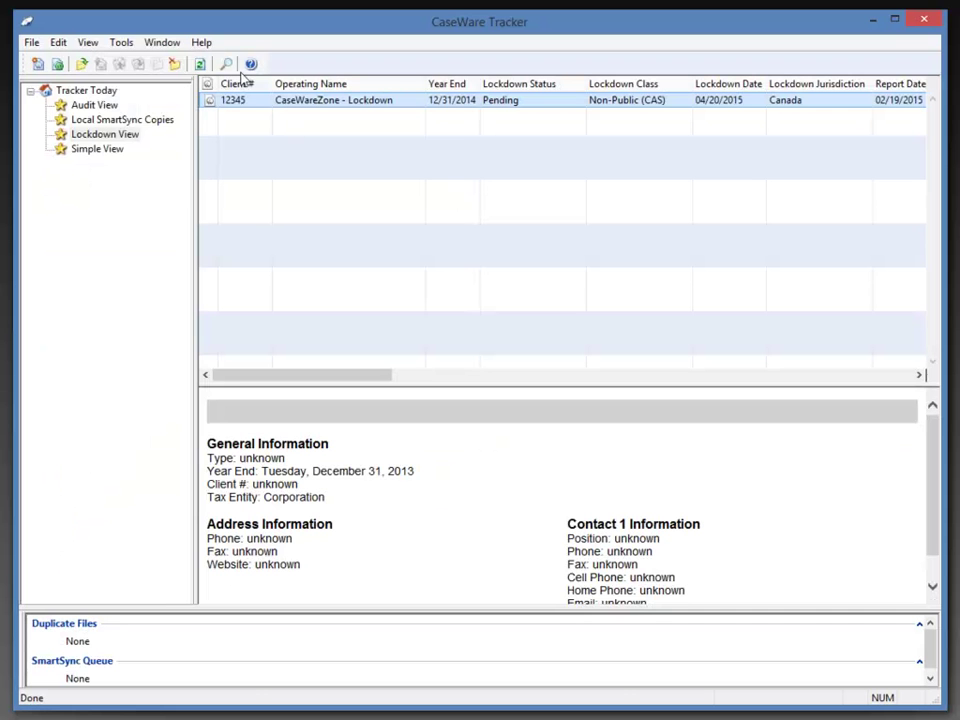
Synchronize CaseWare Tracker to refresh the engagement's lockdown data.
{"action": "left_click", "coordinate": [200, 63]}
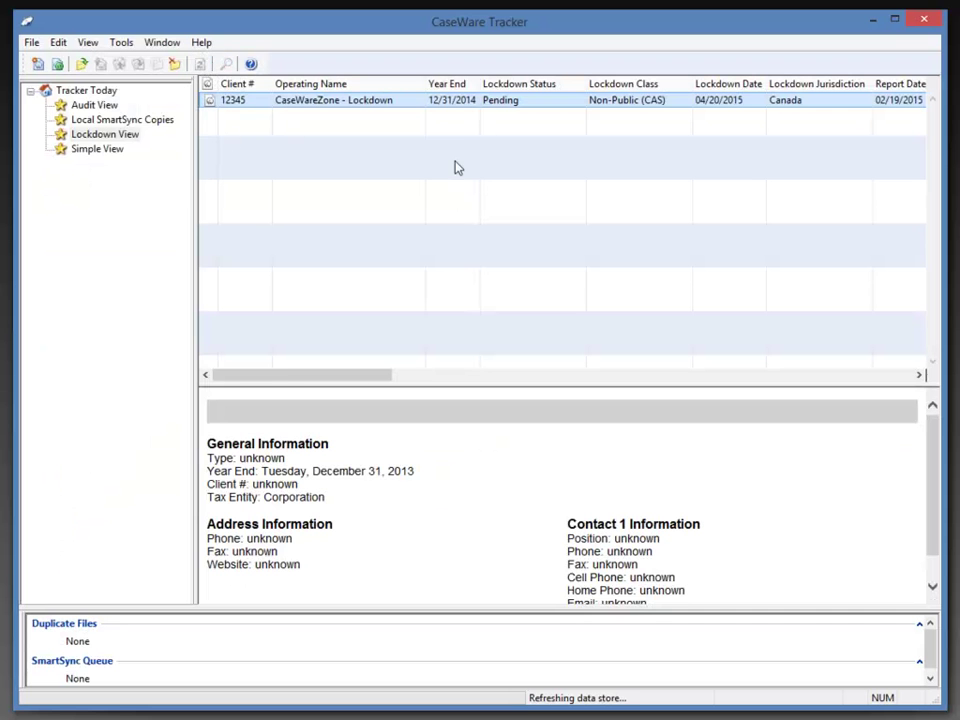